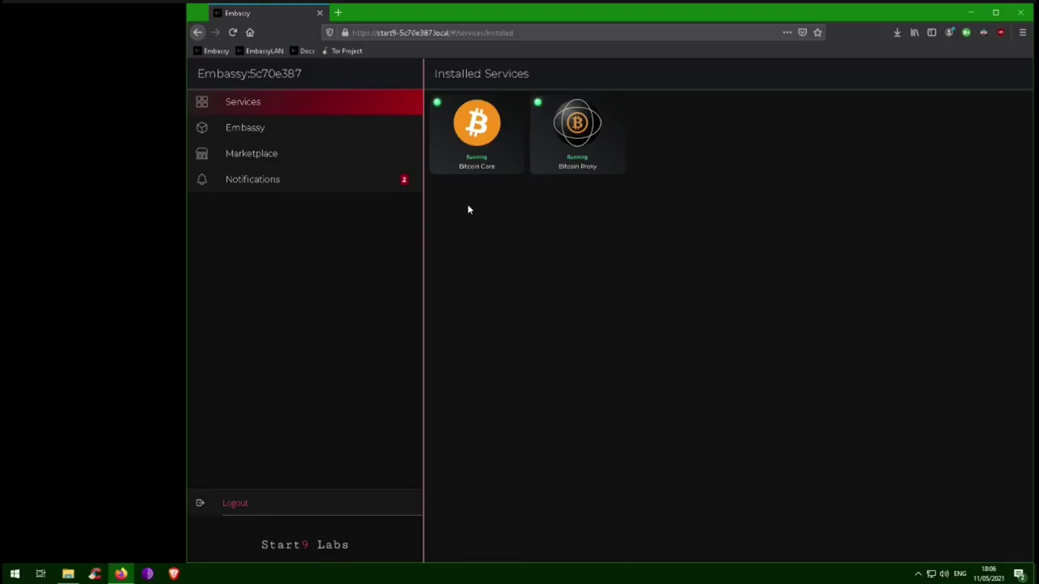
# Install Lightning Network Daemon 0.12.1-4 from the Marketplace, accepting the beta warning, and open its service details
pyautogui.click(287, 153)
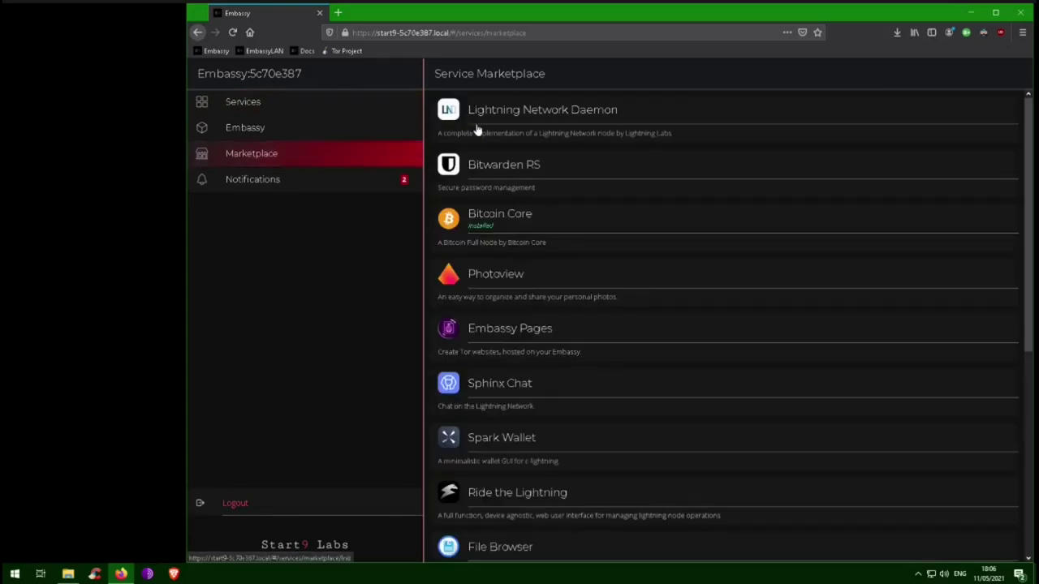
pyautogui.click(585, 117)
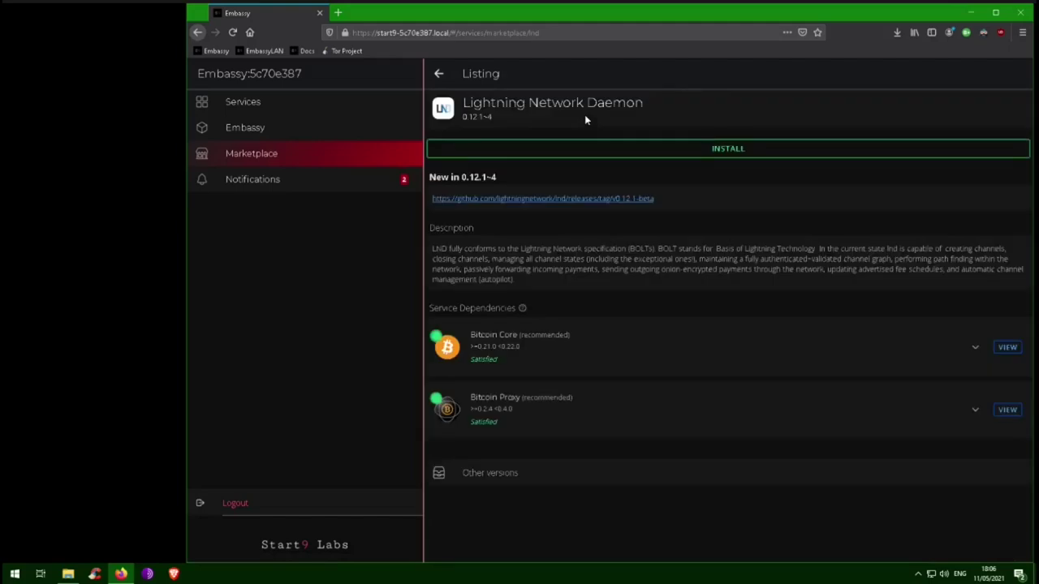
pyautogui.click(711, 155)
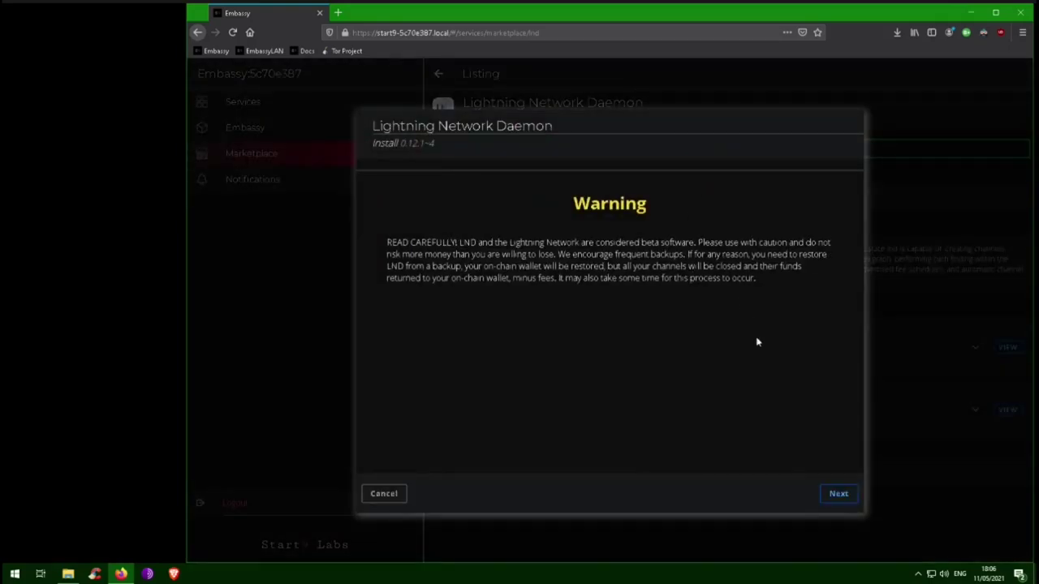
pyautogui.click(838, 494)
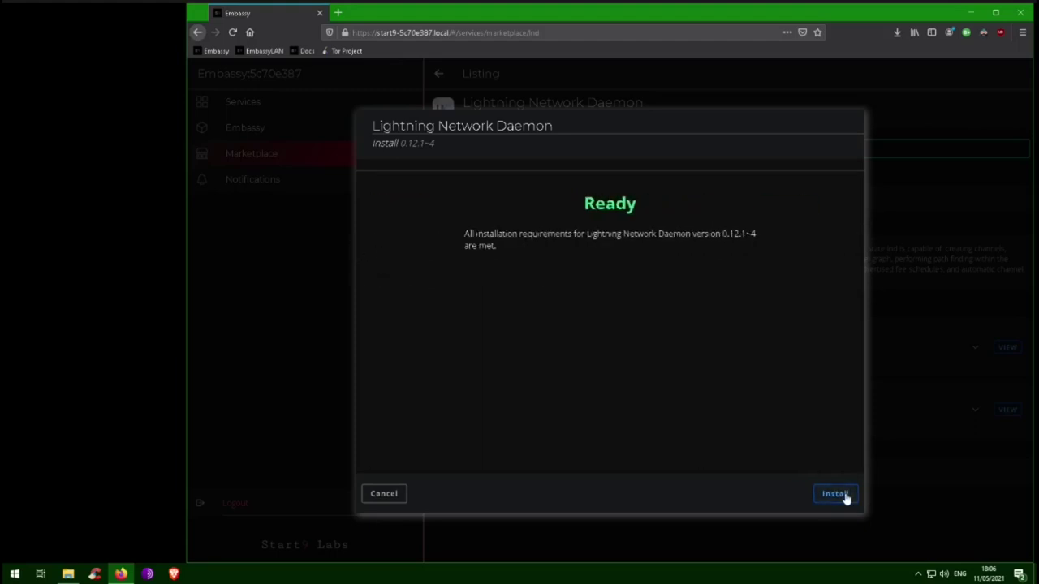
pyautogui.click(844, 495)
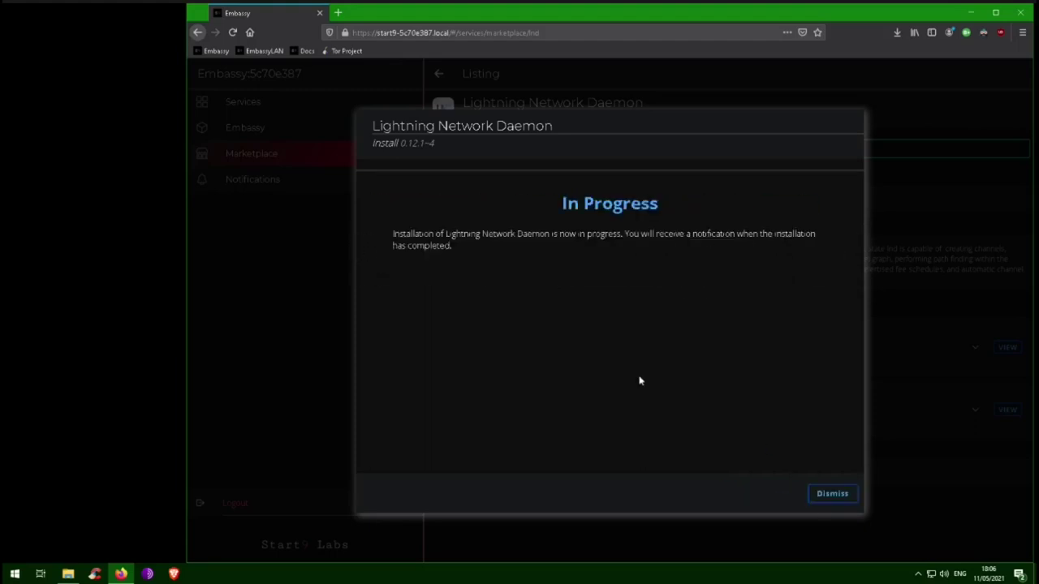
pyautogui.click(819, 496)
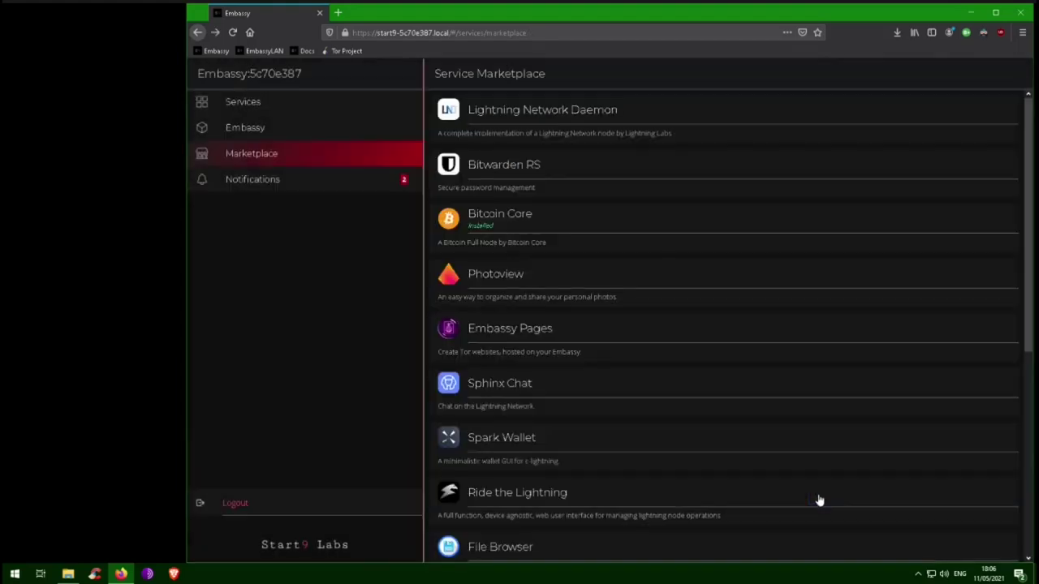
pyautogui.click(327, 107)
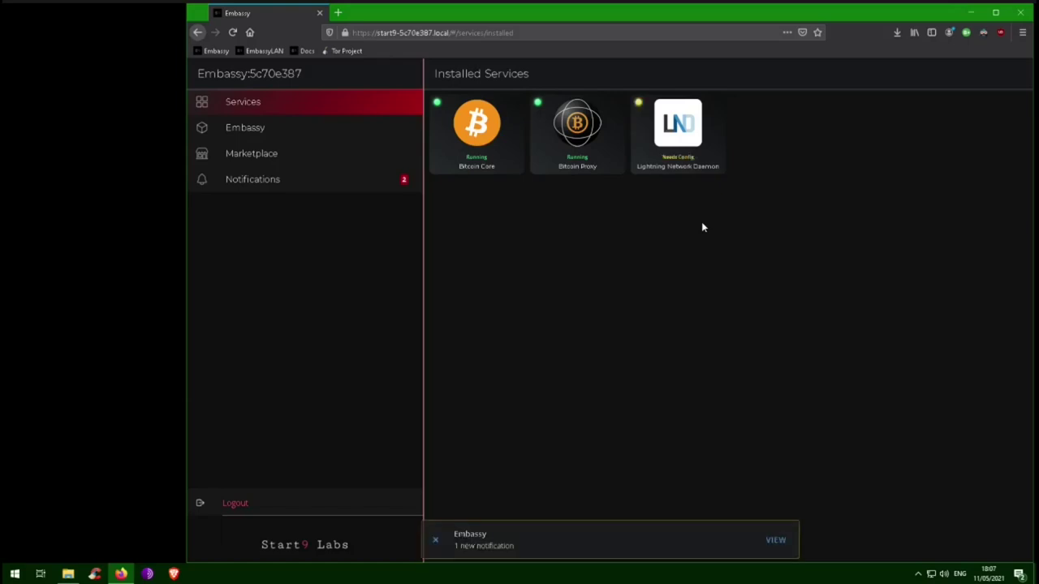
pyautogui.click(696, 150)
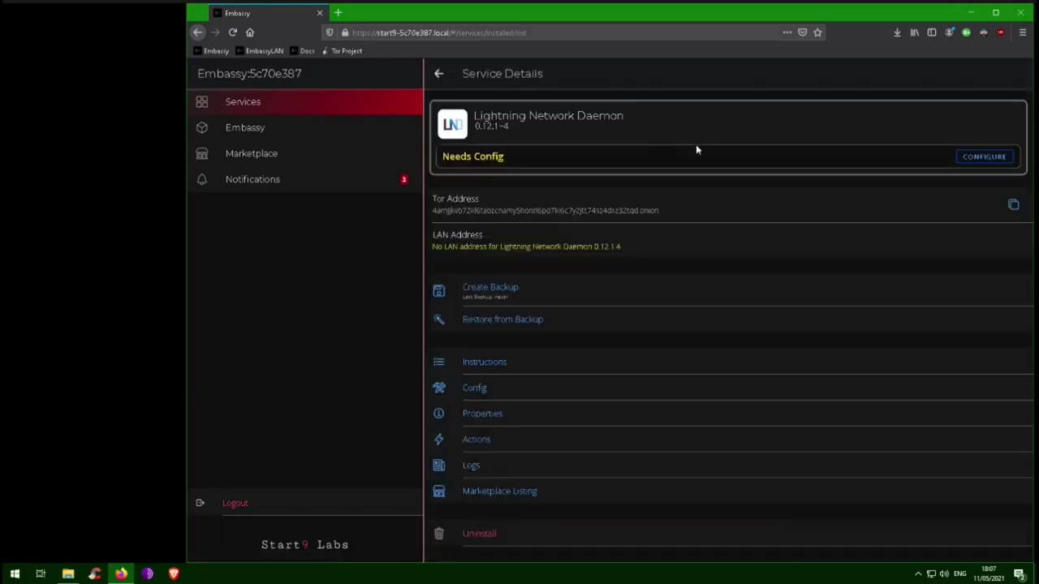
# Set the LND node Alias to 'Start9LNDtesting' in its configuration
pyautogui.click(980, 161)
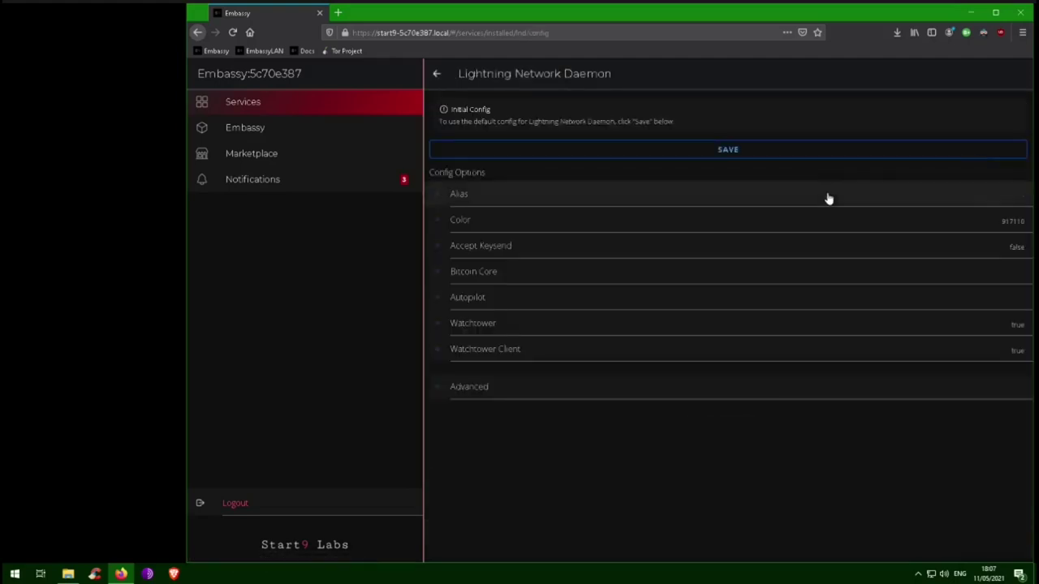
pyautogui.click(688, 198)
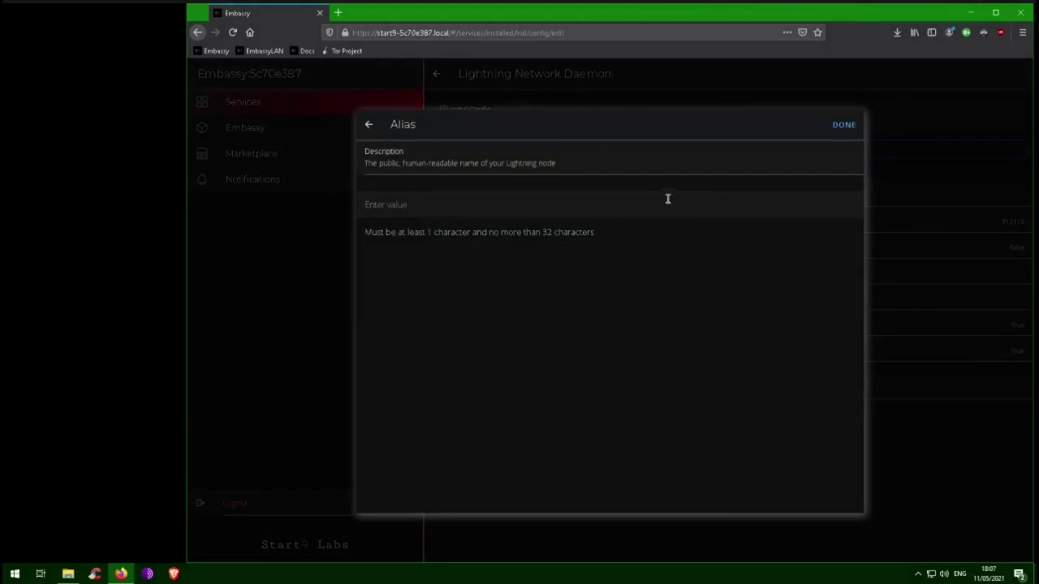
pyautogui.write('Start9LNDtesting')
pyautogui.click(841, 125)
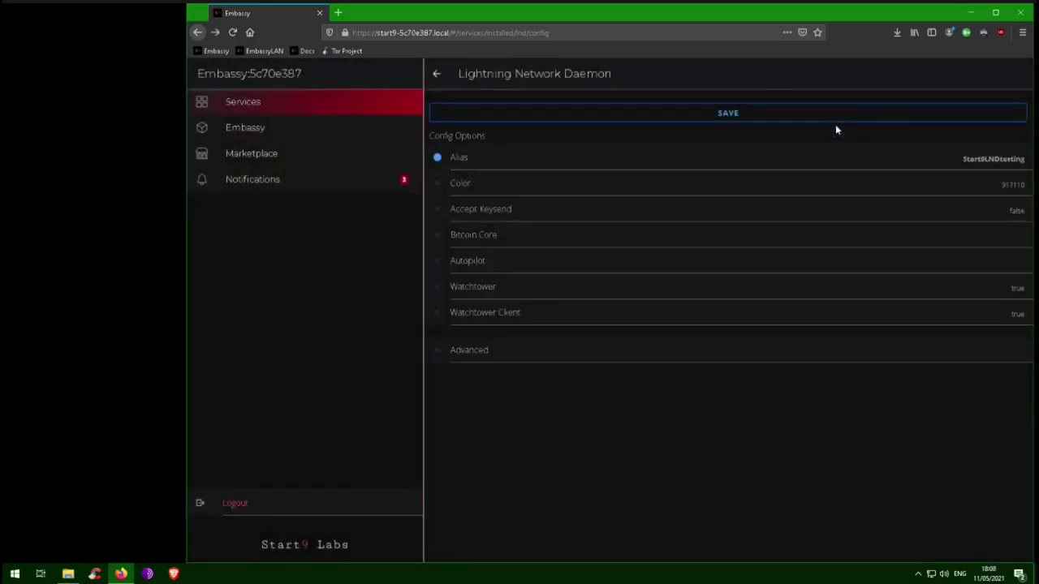
# Keep the Bitcoin Core connection type set to Internal
pyautogui.click(641, 234)
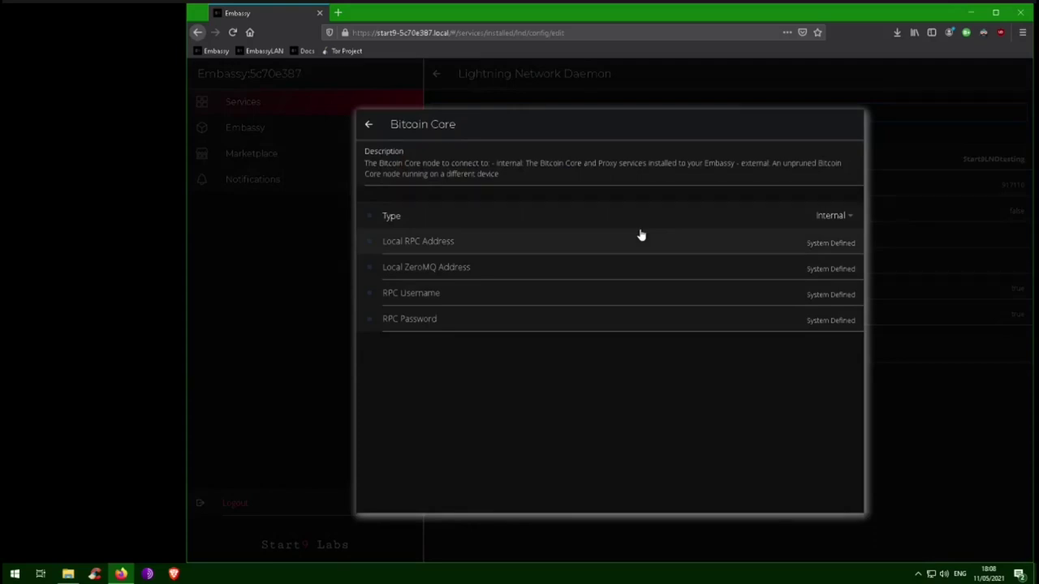
pyautogui.click(832, 215)
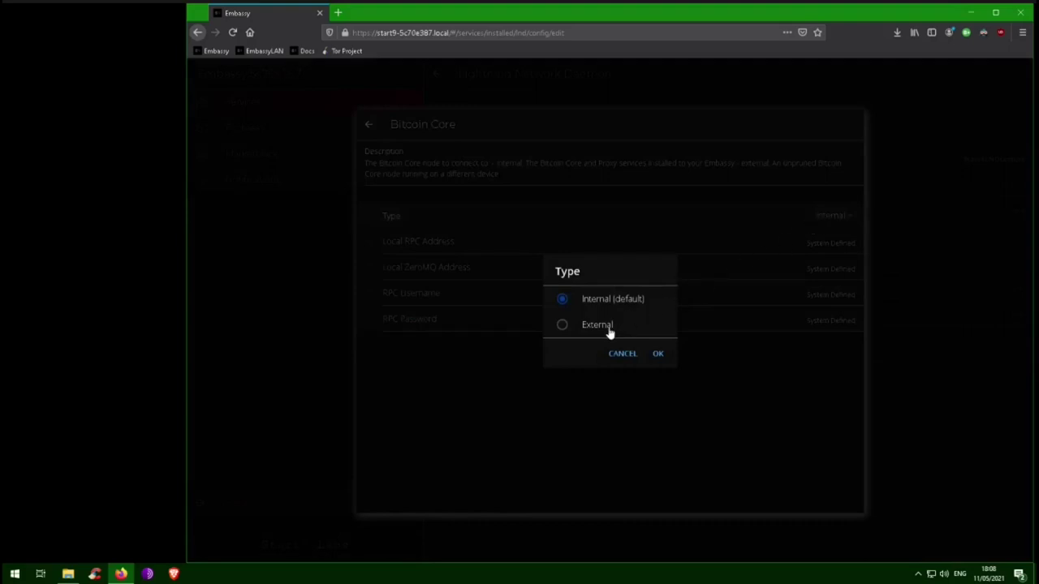
pyautogui.click(657, 354)
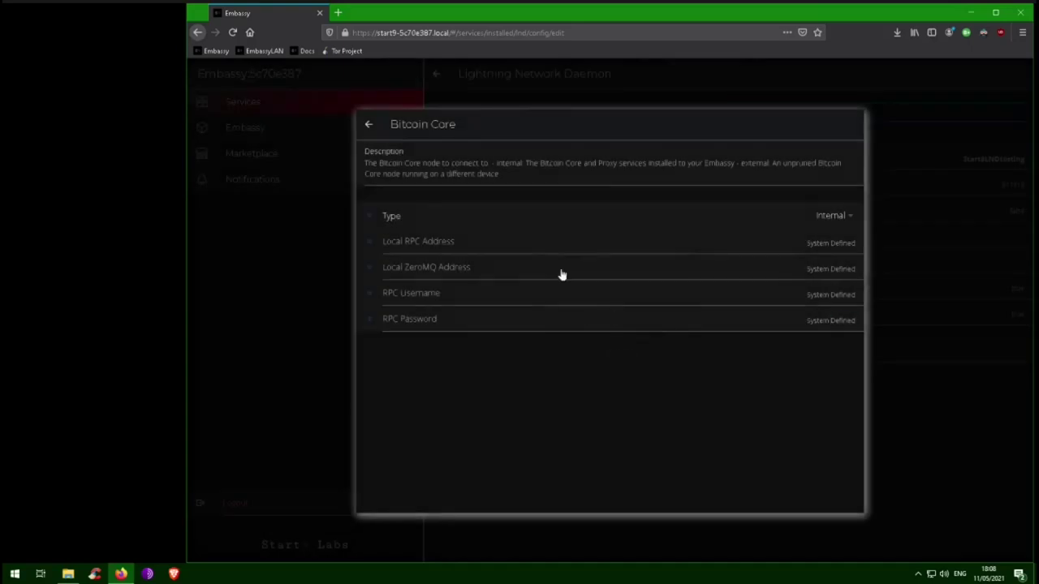
pyautogui.click(369, 128)
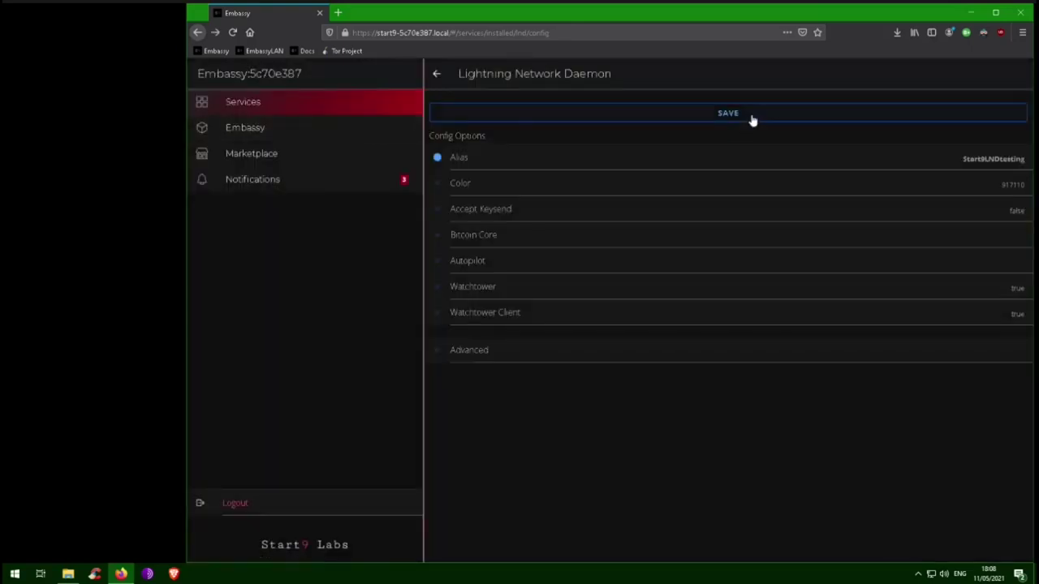
# Save the LND config and accept Bitcoin Proxy's modified config so both dependencies are Satisfied
pyautogui.click(727, 113)
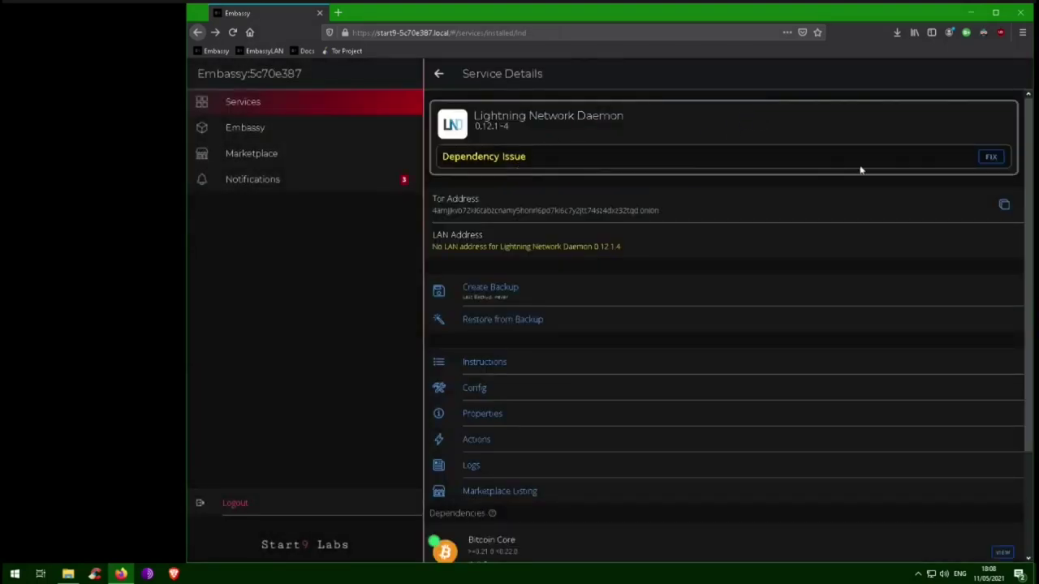
pyautogui.click(990, 160)
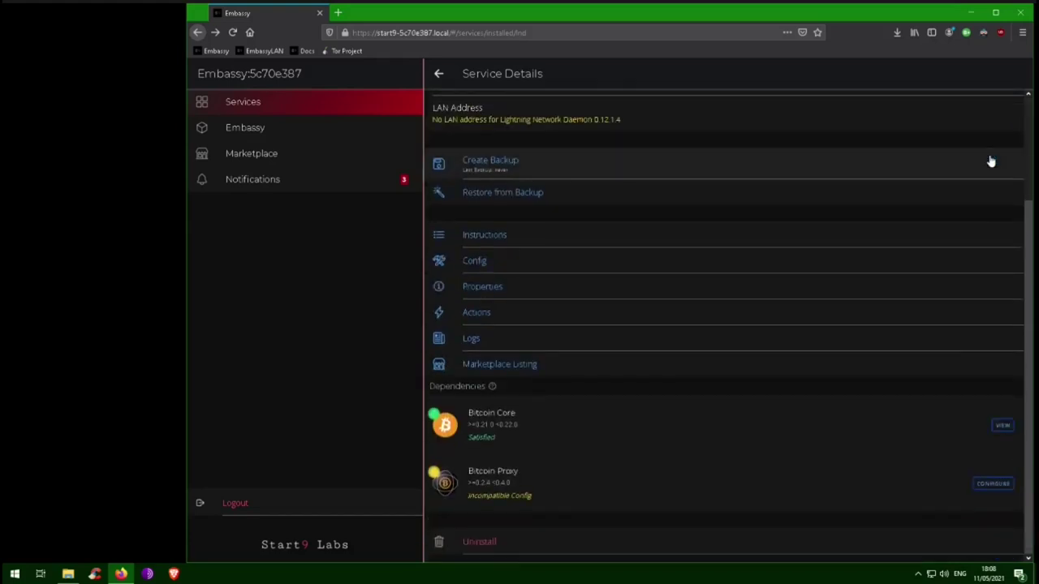
pyautogui.click(991, 484)
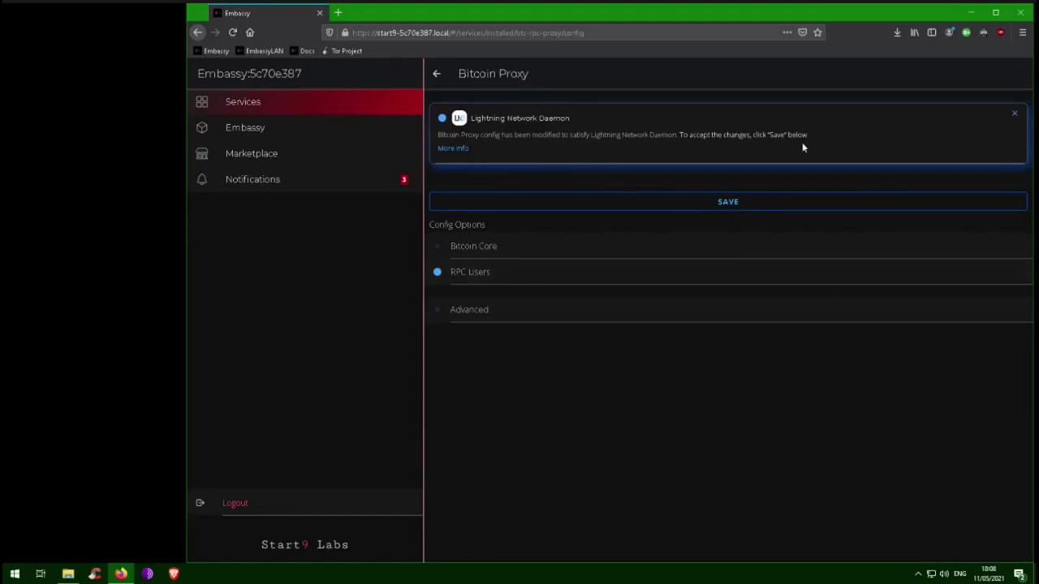
pyautogui.click(768, 208)
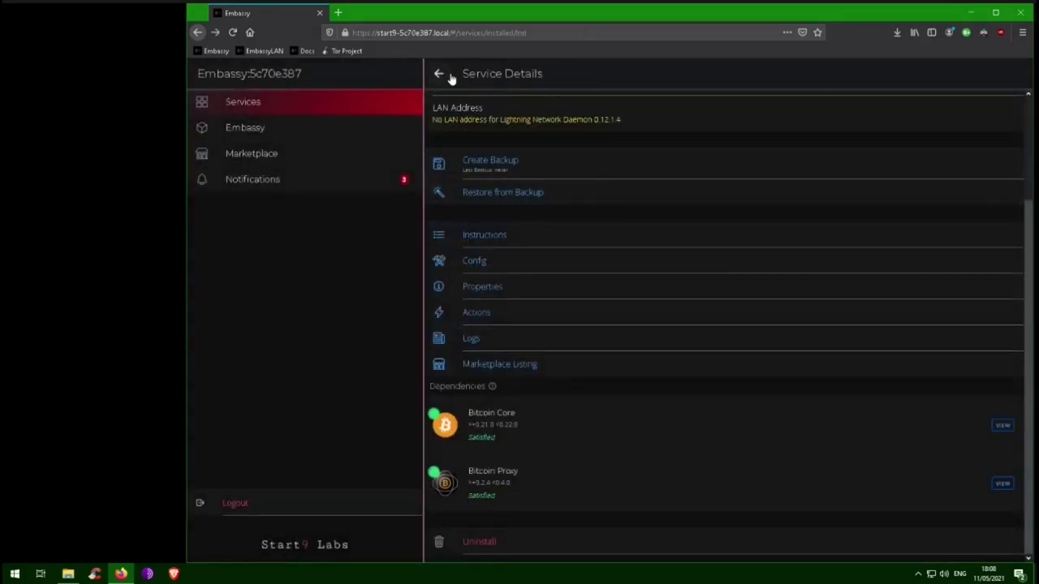
# Start Lightning Network Daemon and view its Properties showing chain and graph sync and node URI
pyautogui.scroll(3, 599, 137)
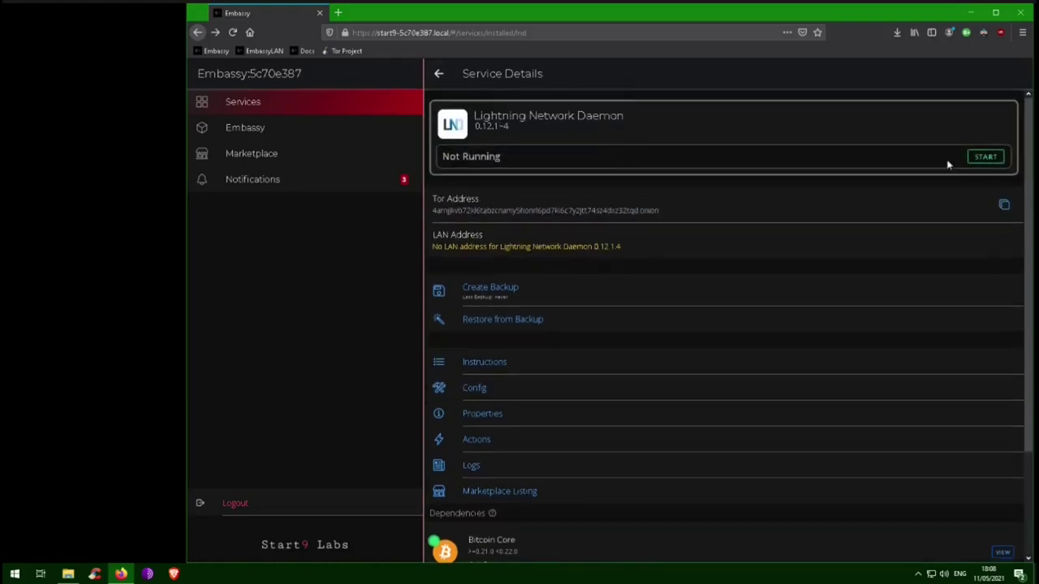
pyautogui.click(981, 161)
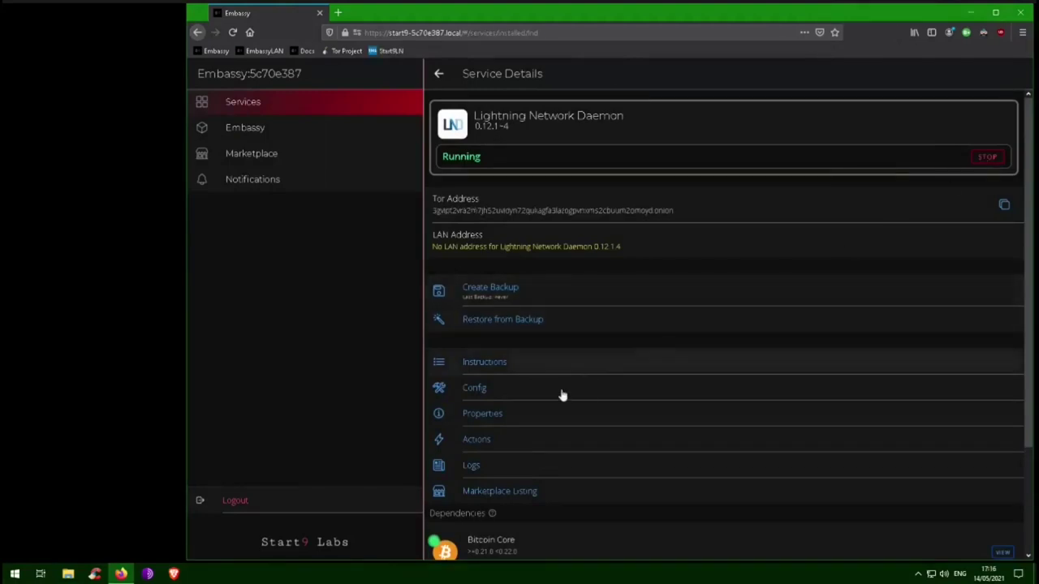
pyautogui.click(512, 413)
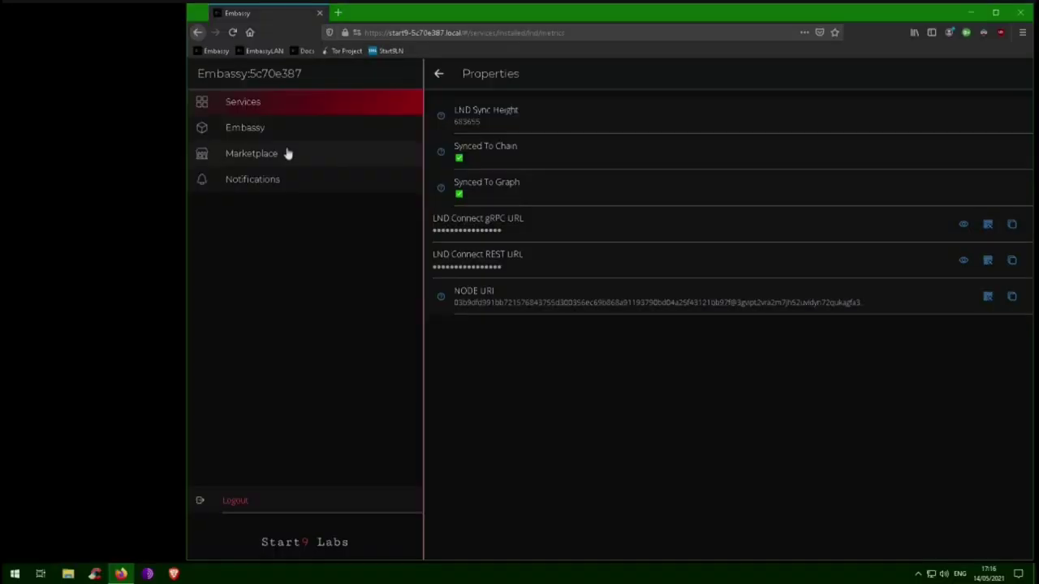
pyautogui.click(287, 154)
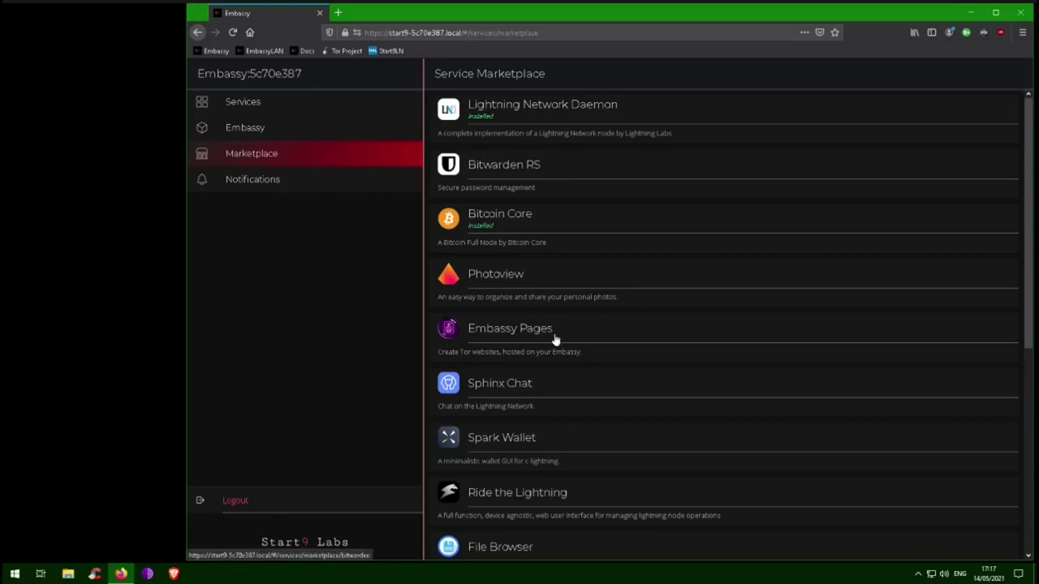
# Install Ride the Lightning 0.10.1~1 from the Marketplace and open its service details
pyautogui.click(503, 505)
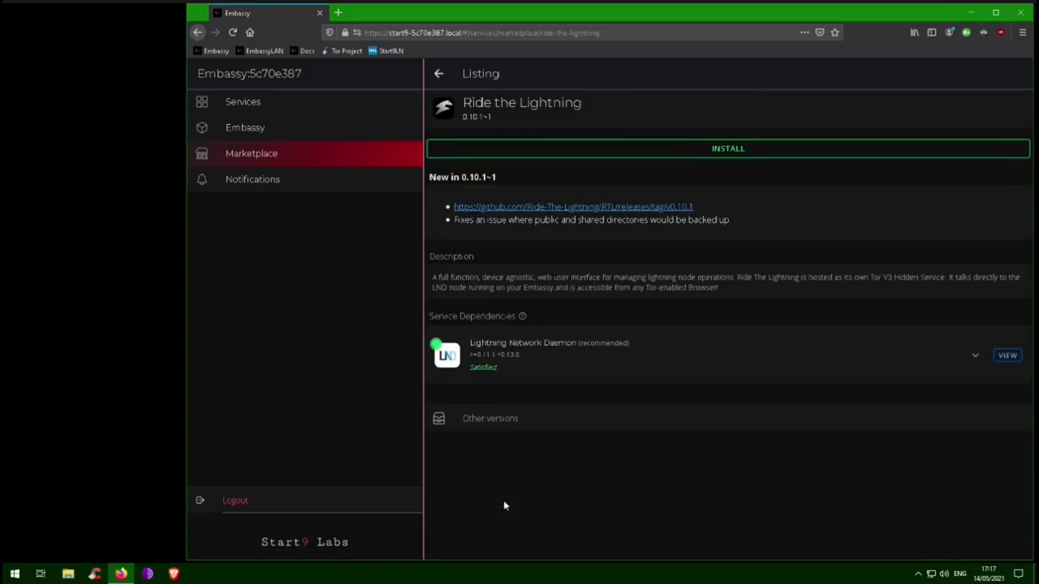
pyautogui.click(724, 159)
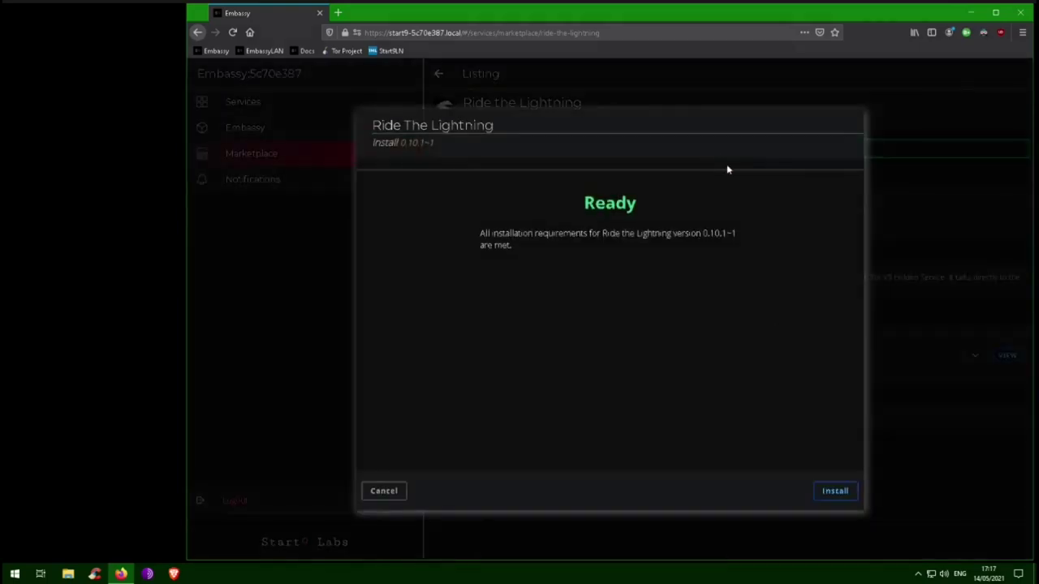
pyautogui.click(839, 492)
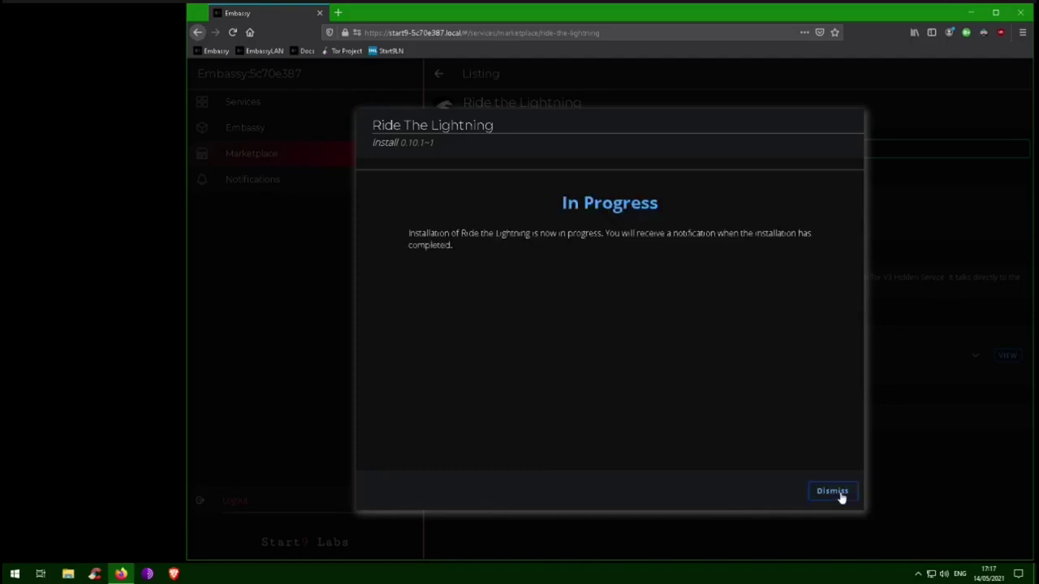
pyautogui.click(832, 491)
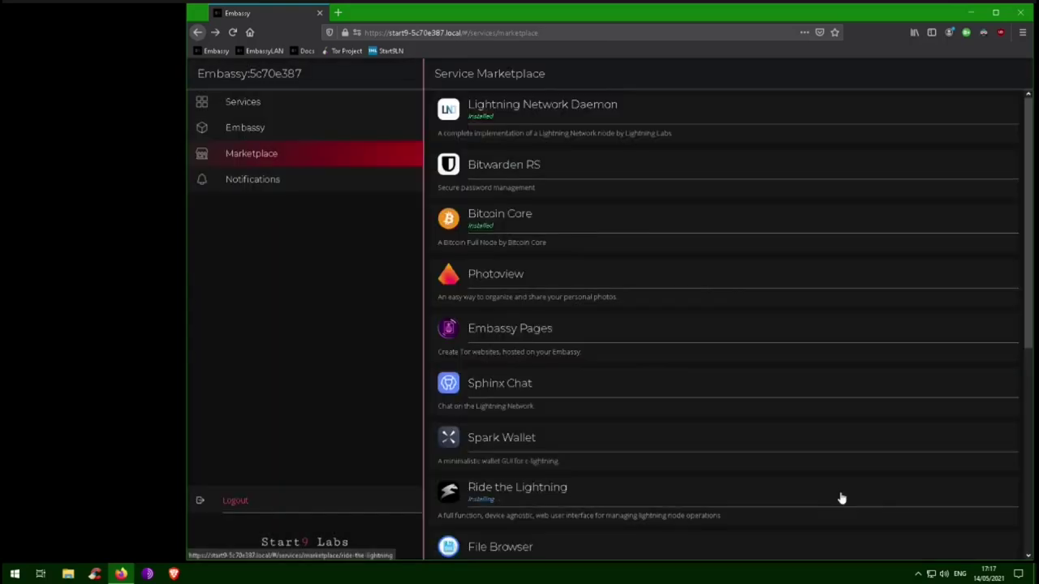
pyautogui.click(362, 107)
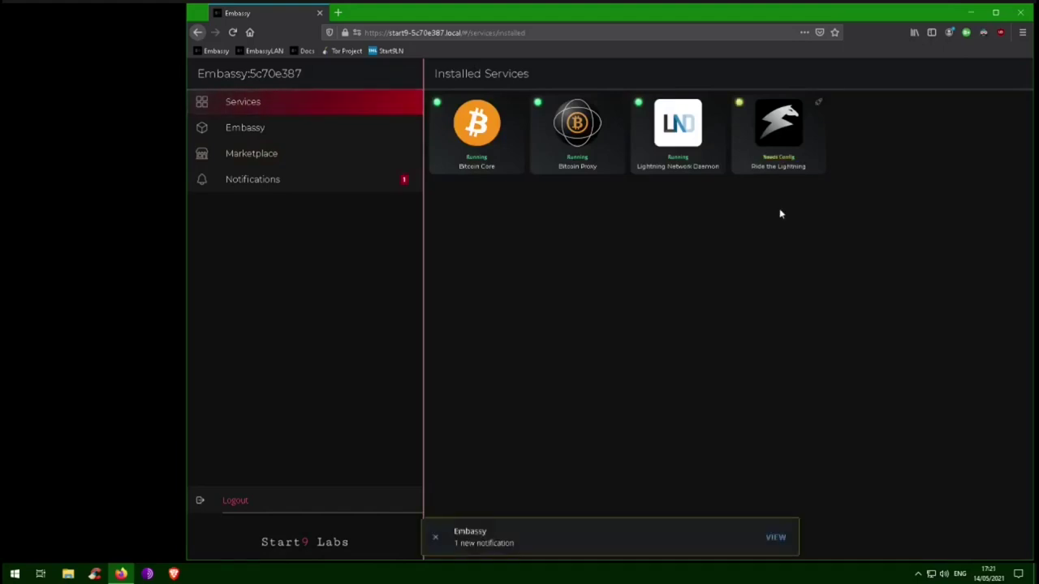
pyautogui.click(777, 165)
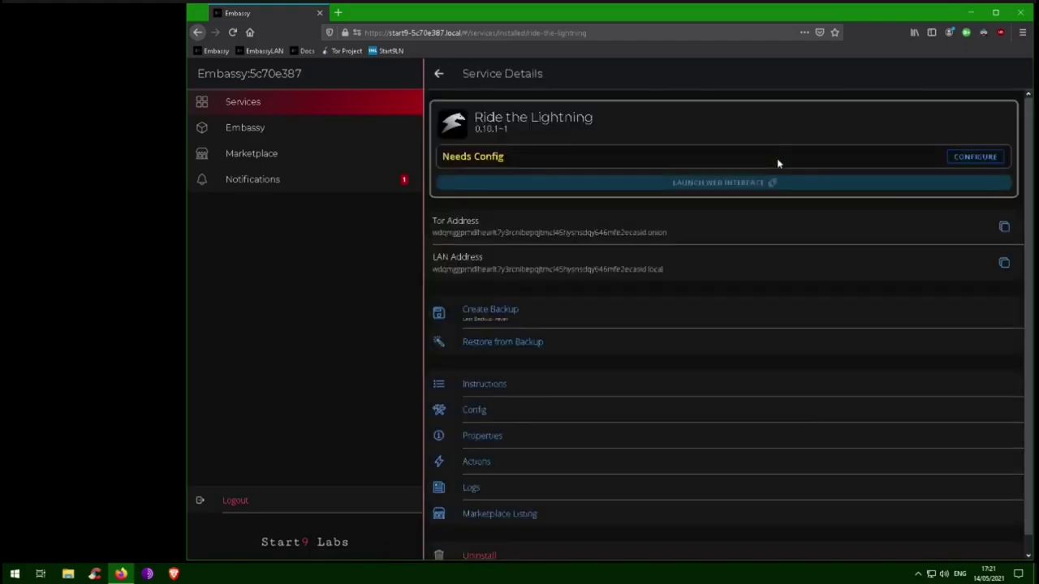
# Save Ride the Lightning's default config with LND type Internal and start the service
pyautogui.click(978, 161)
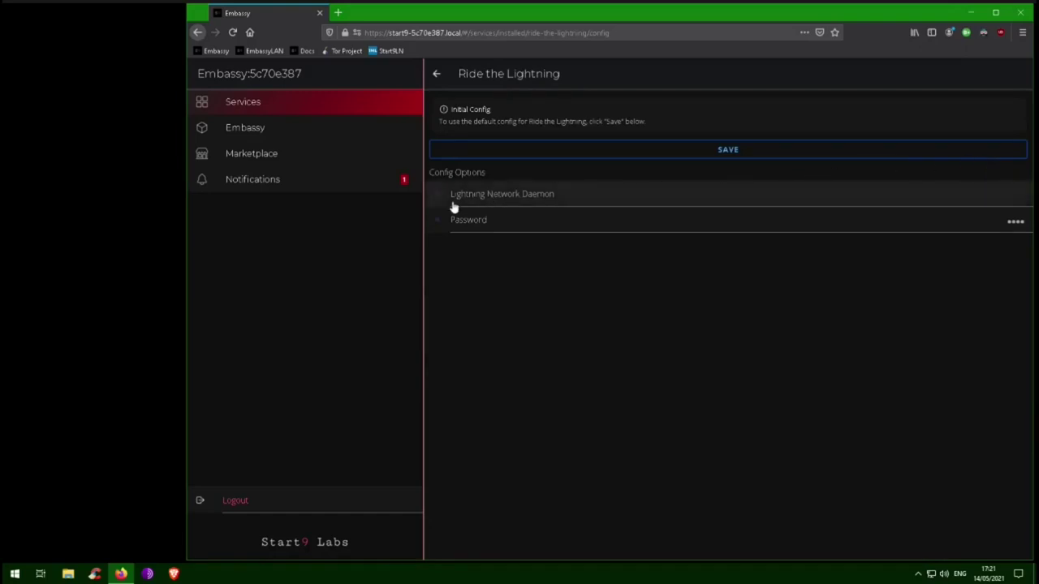
pyautogui.click(529, 205)
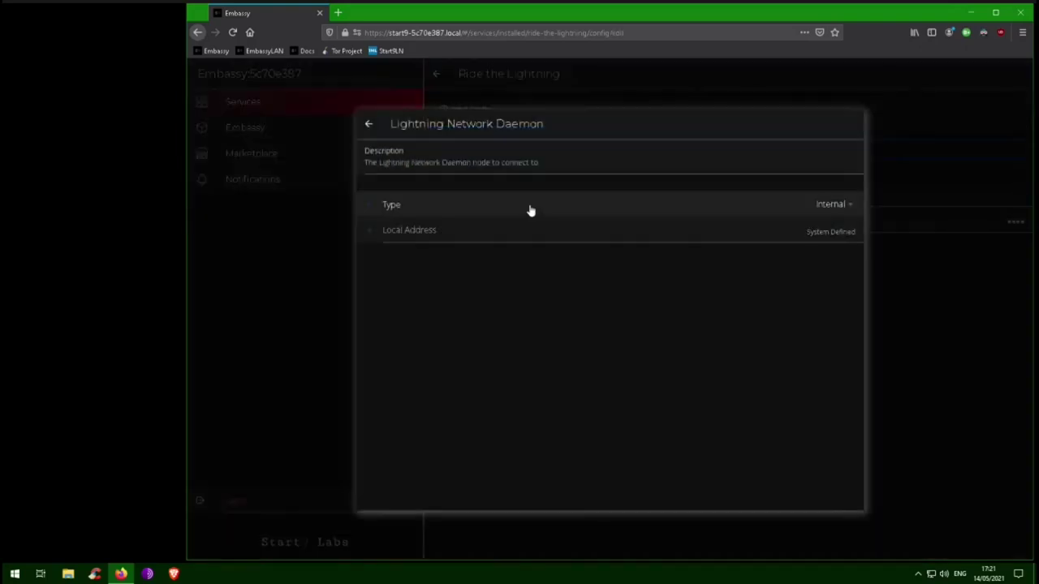
pyautogui.click(834, 209)
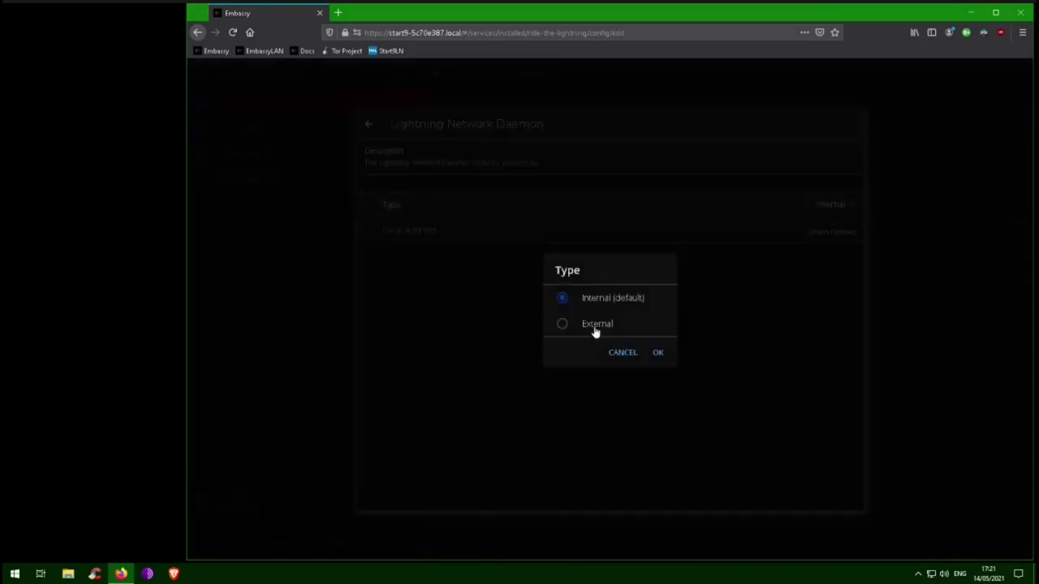
pyautogui.click(657, 354)
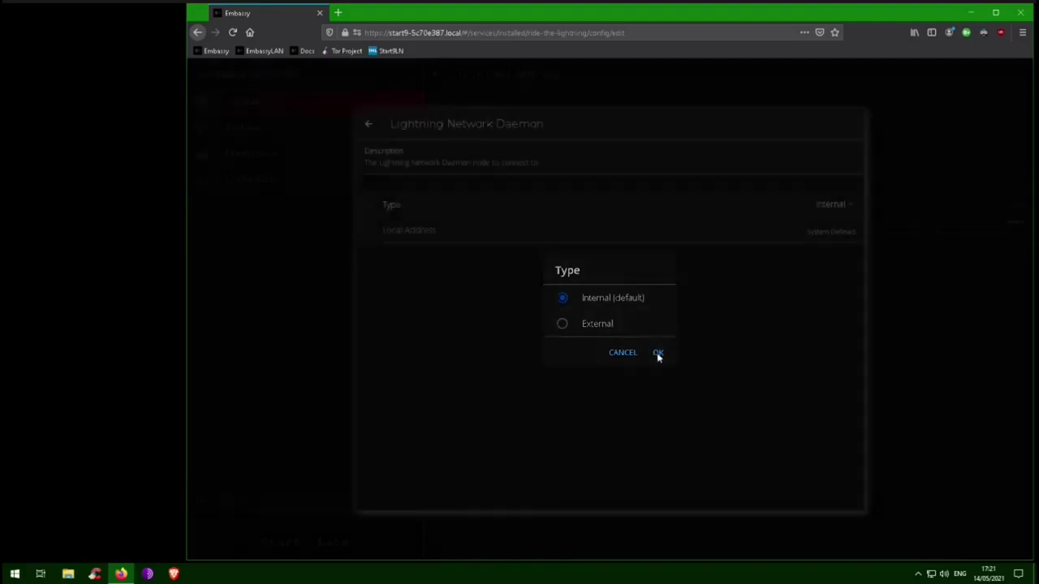
pyautogui.click(366, 126)
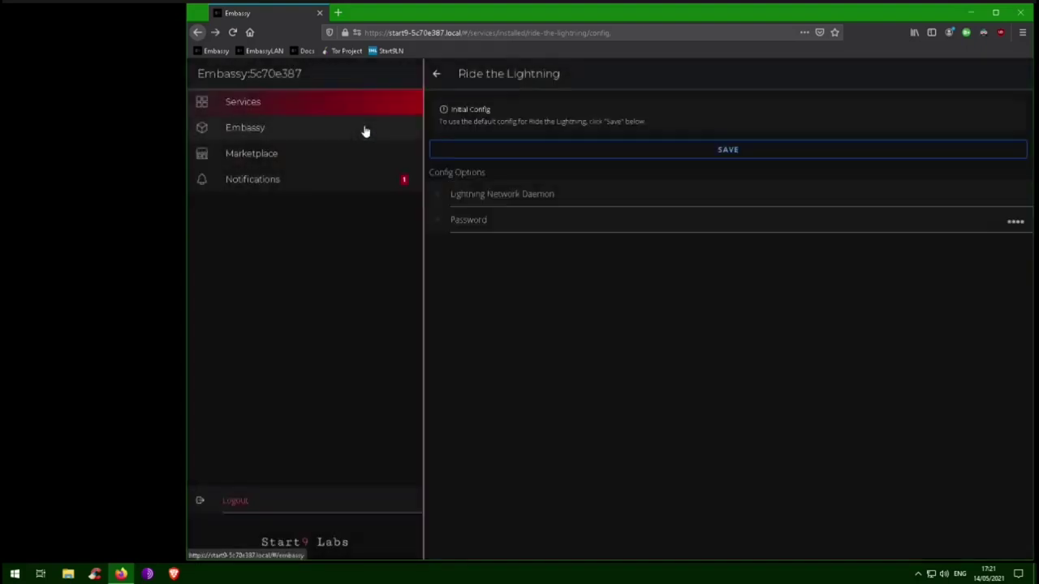
pyautogui.click(727, 162)
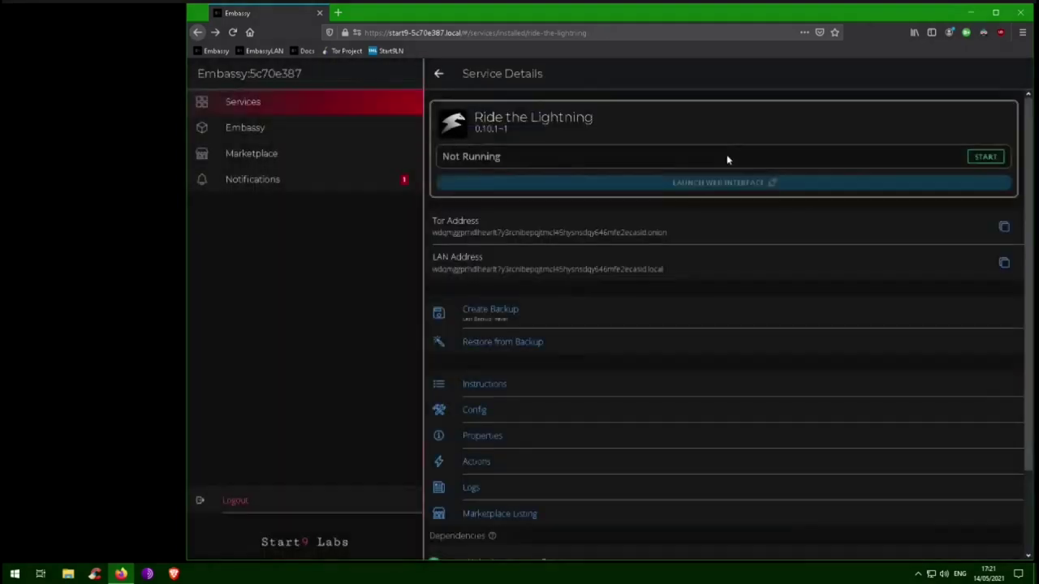
pyautogui.click(986, 163)
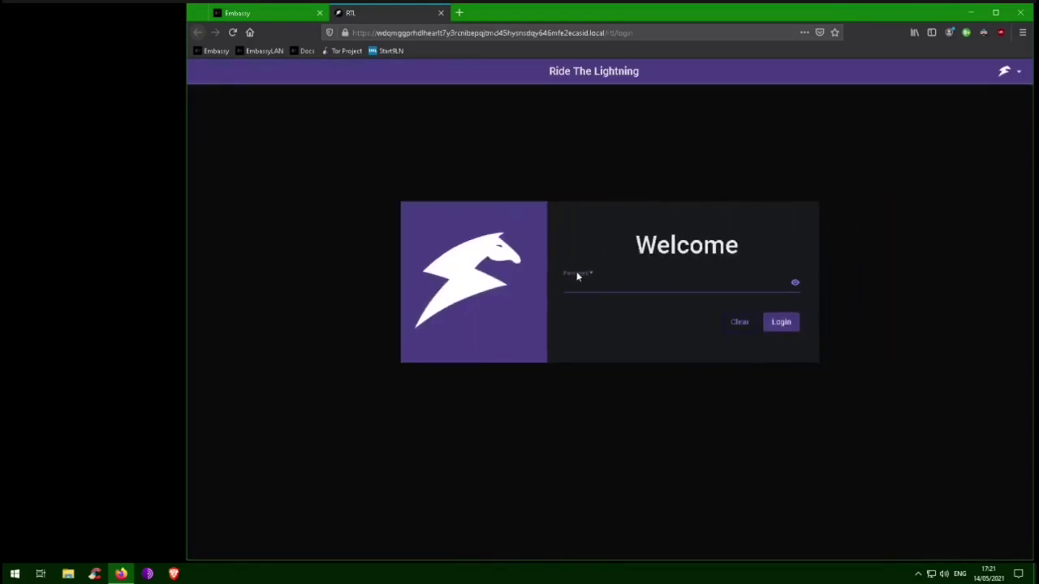
# Copy Ride the Lightning's generated password from Properties and paste it into the RTL login
pyautogui.click(268, 15)
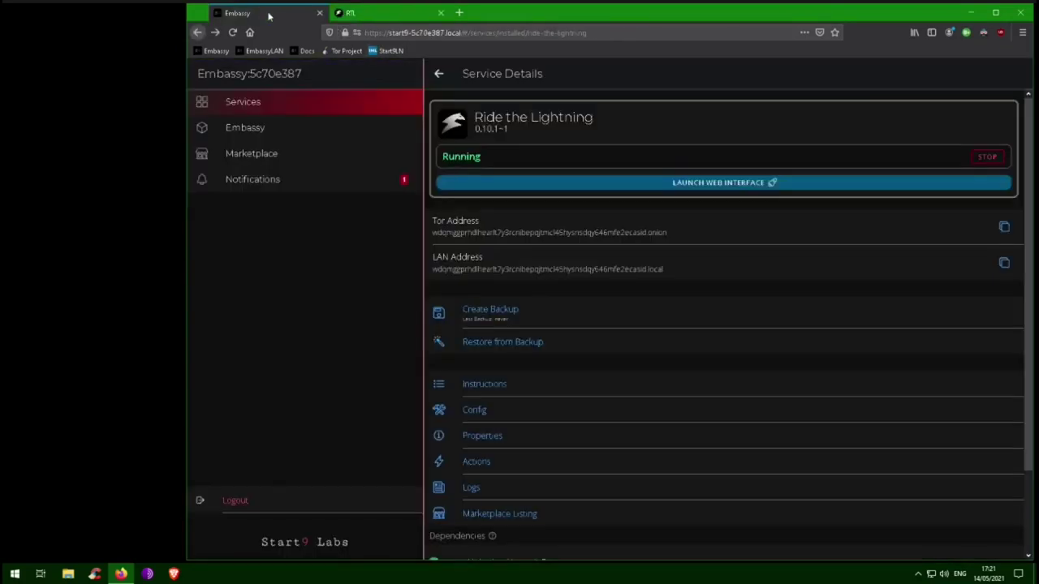
pyautogui.click(492, 443)
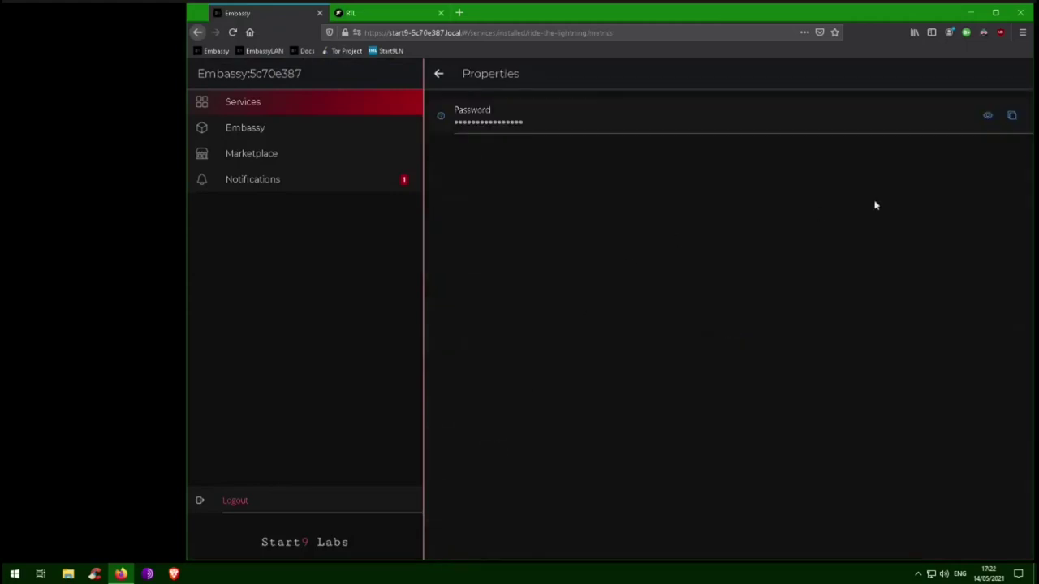
pyautogui.click(1010, 118)
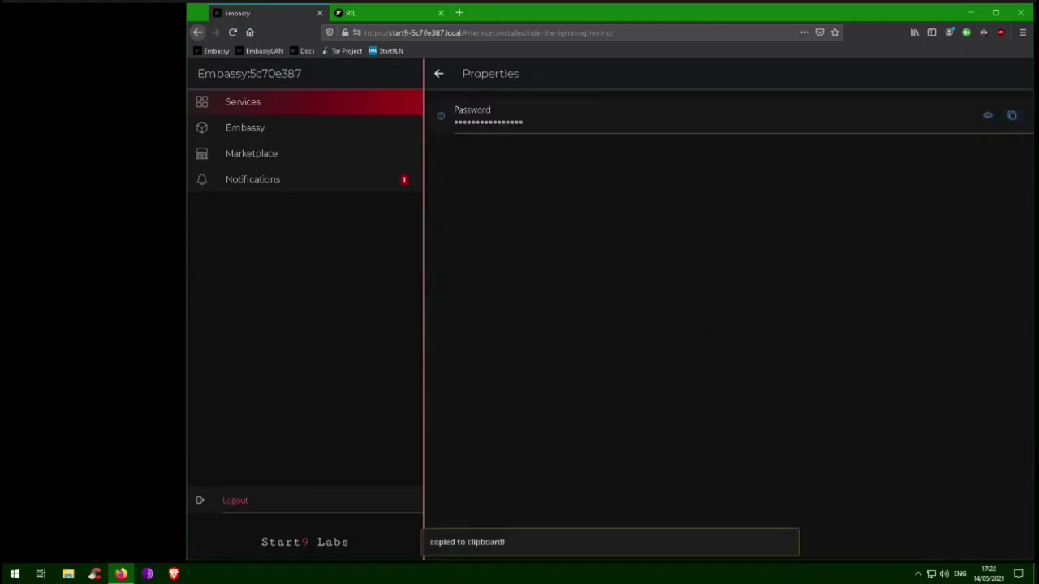
pyautogui.click(393, 14)
pyautogui.rightClick(584, 284)
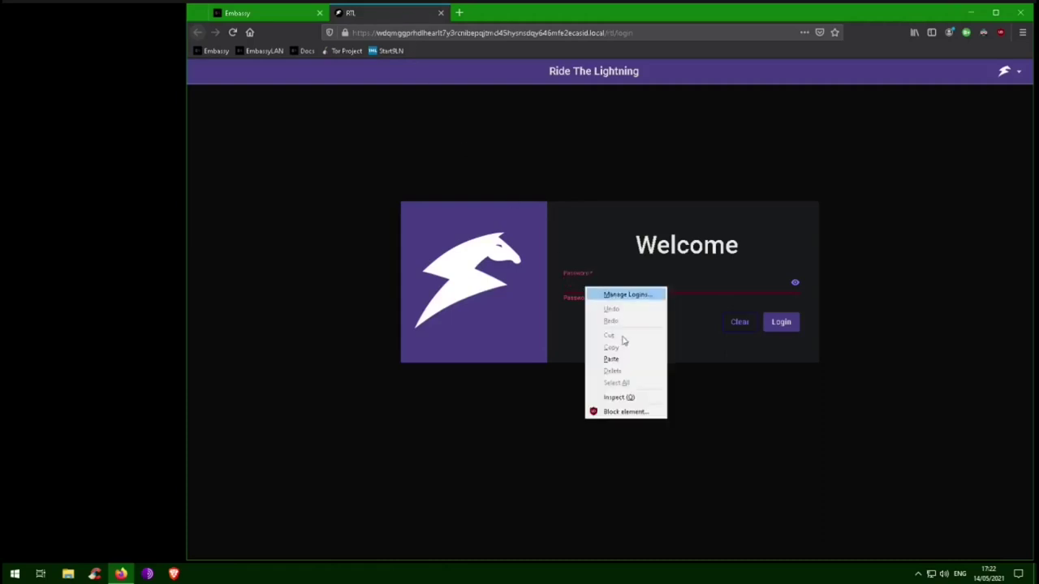
pyautogui.click(627, 359)
pyautogui.click(777, 324)
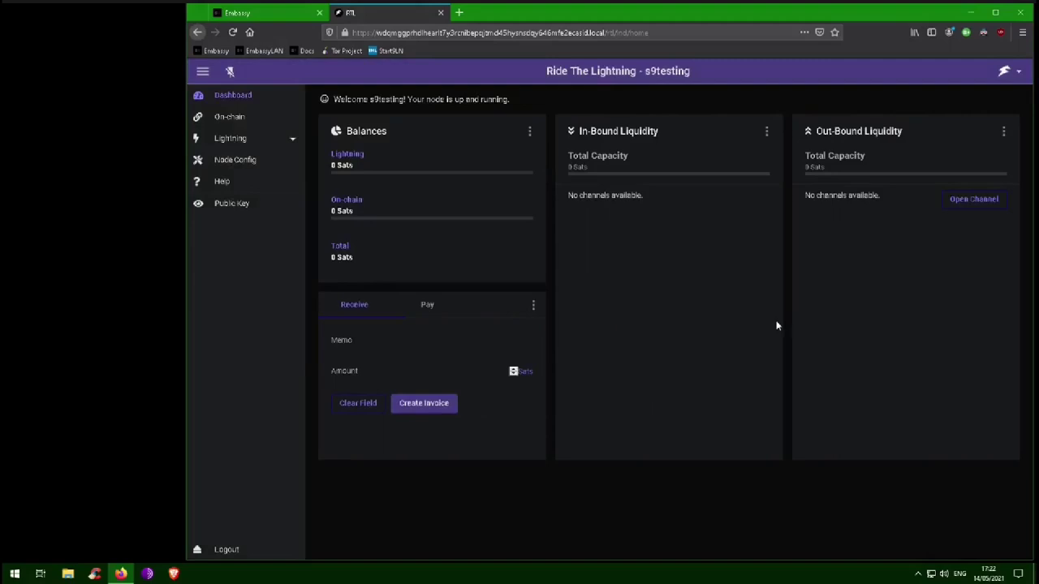
# Generate a new on-chain receive address on Ride the Lightning's On-chain page
pyautogui.click(232, 118)
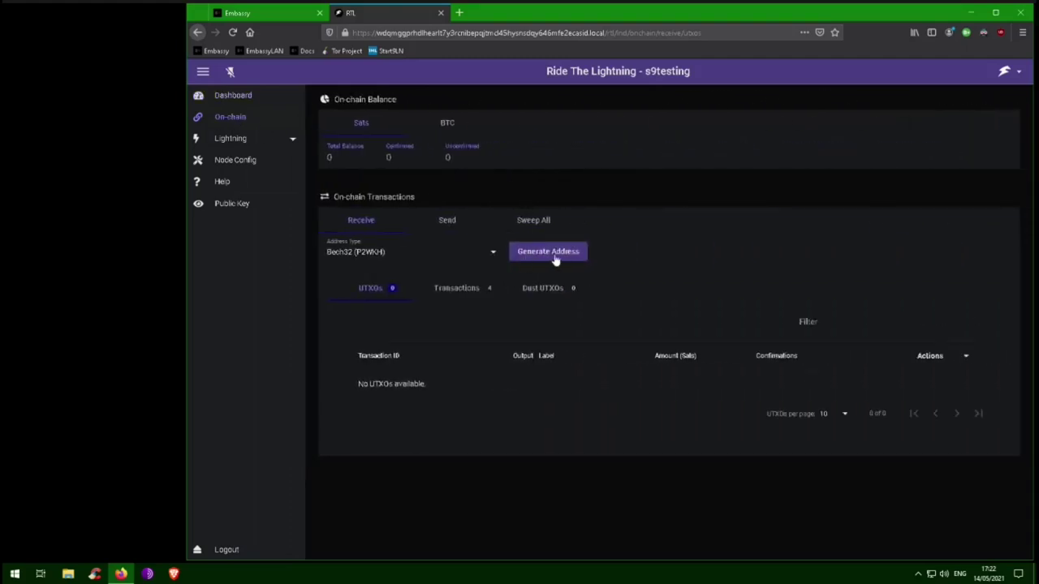
pyautogui.click(558, 258)
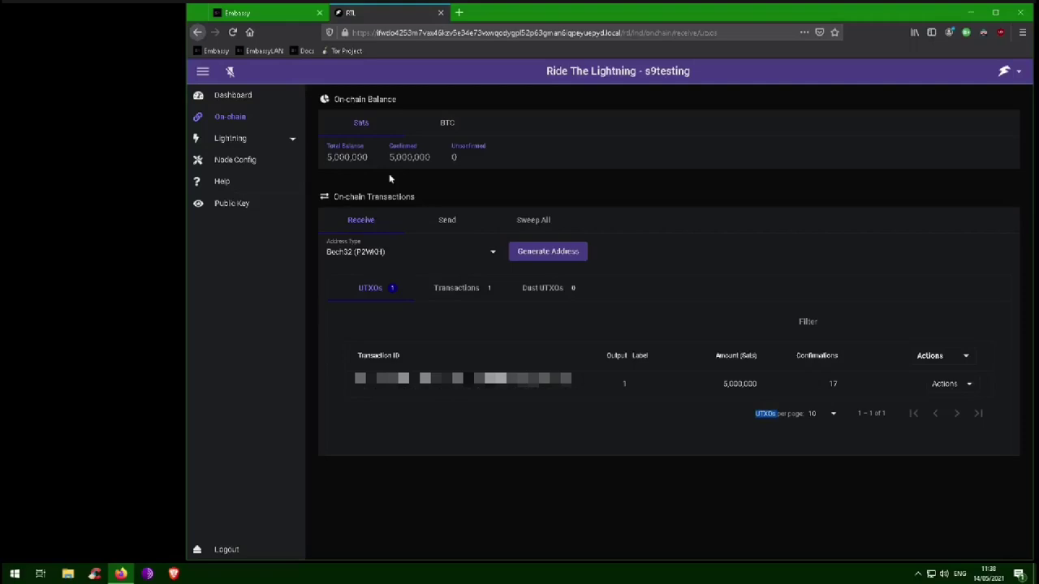
# Check the 5,000,000 confirmed sats on the On-chain page and open a blank browser tab
pyautogui.click(369, 177)
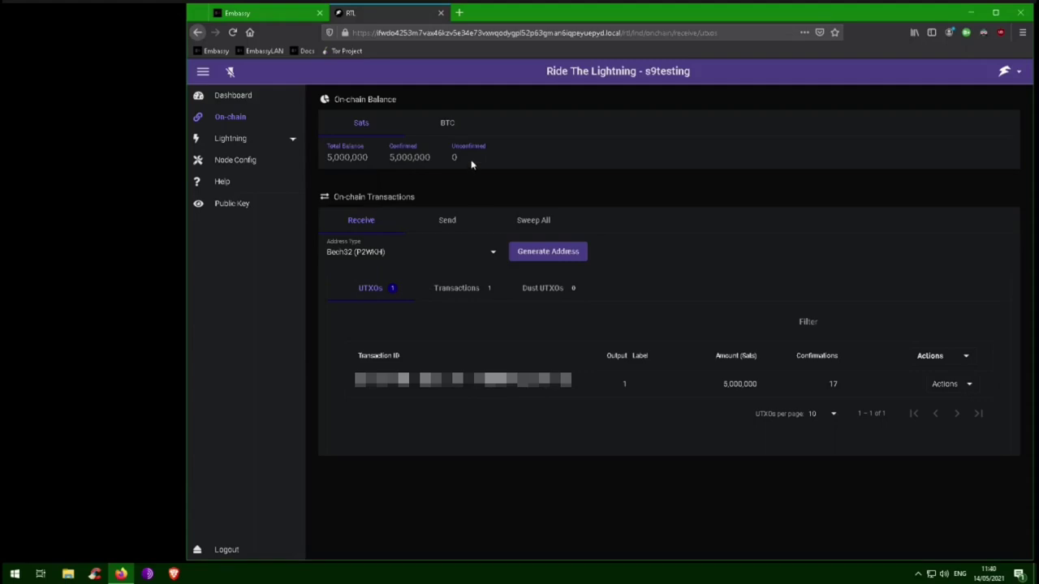
pyautogui.click(459, 12)
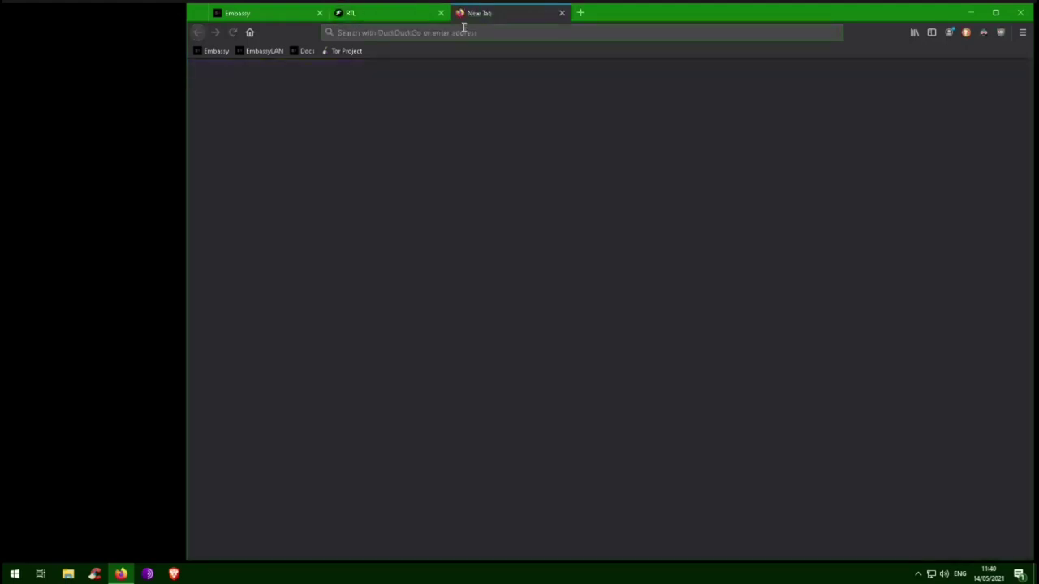
# Load the Start9 HQ node page on 1ML and copy its full node URI with IP and port
pyautogui.rightClick(464, 28)
pyautogui.click(494, 98)
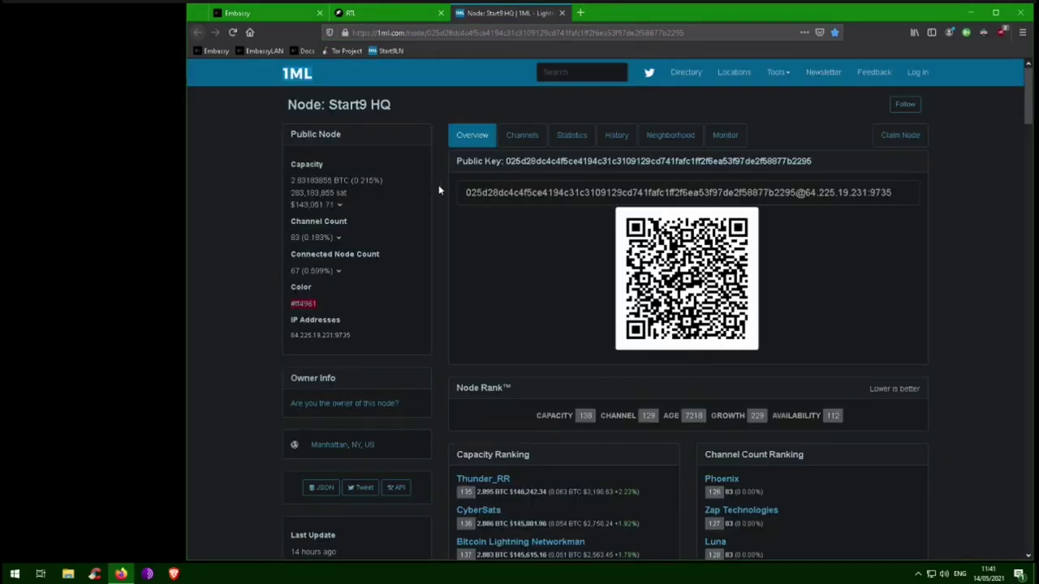
pyautogui.tripleClick(584, 192)
pyautogui.rightClick(584, 193)
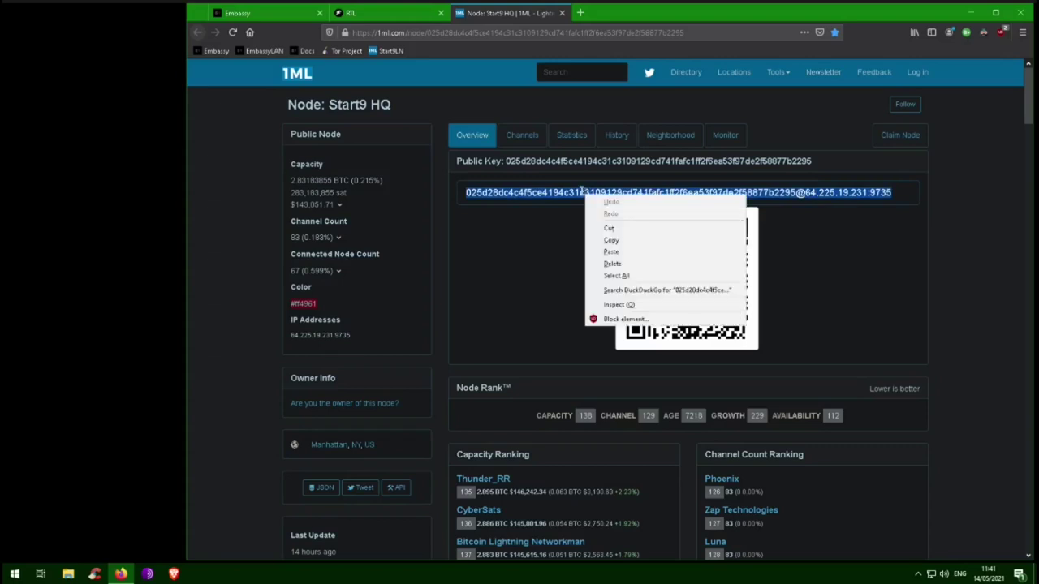
pyautogui.click(632, 240)
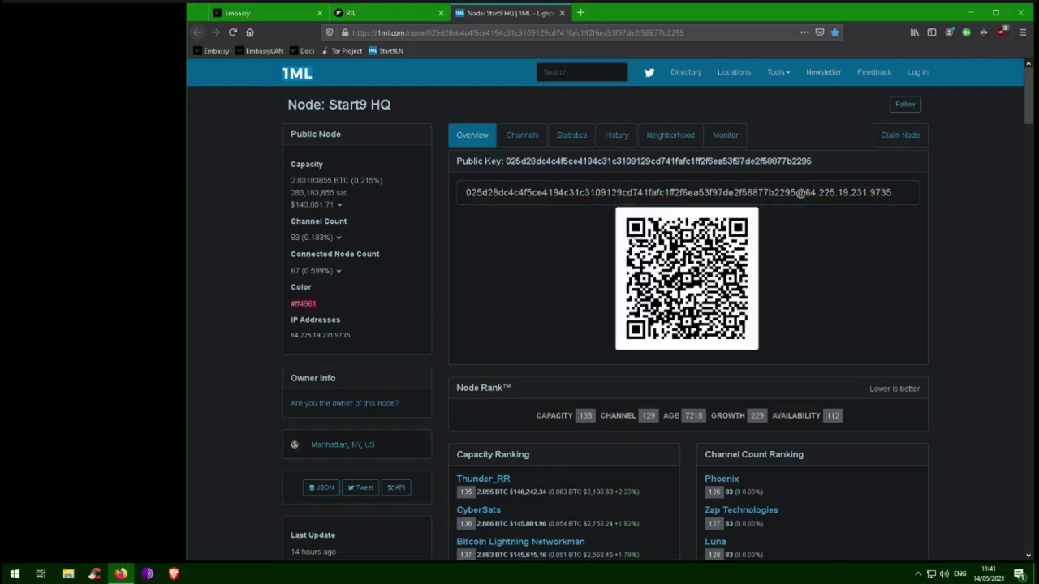
# Back in Ride the Lightning, go to Lightning > Peers/Channels and show the Peers list
pyautogui.click(376, 13)
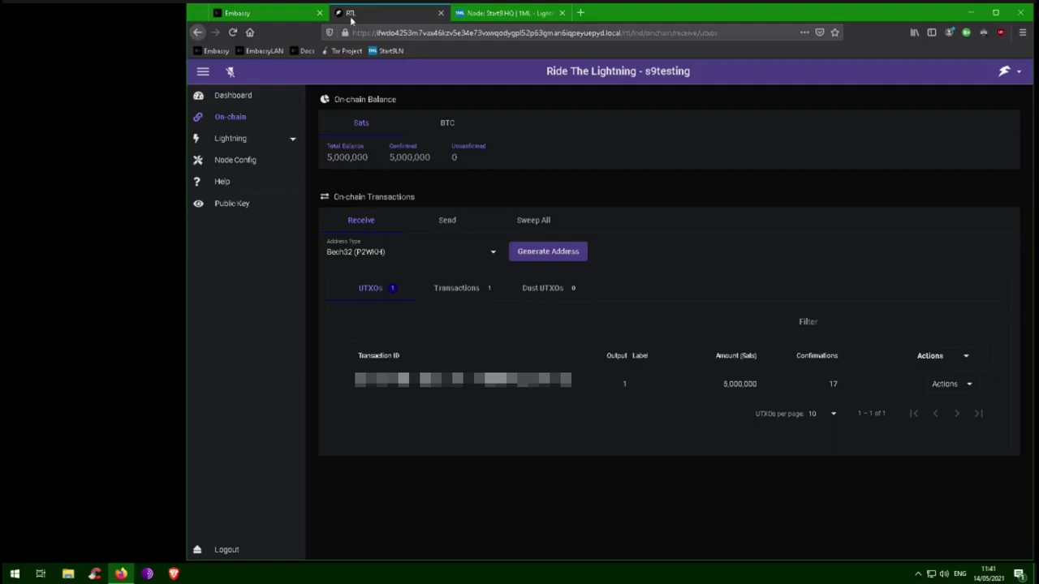
pyautogui.click(251, 139)
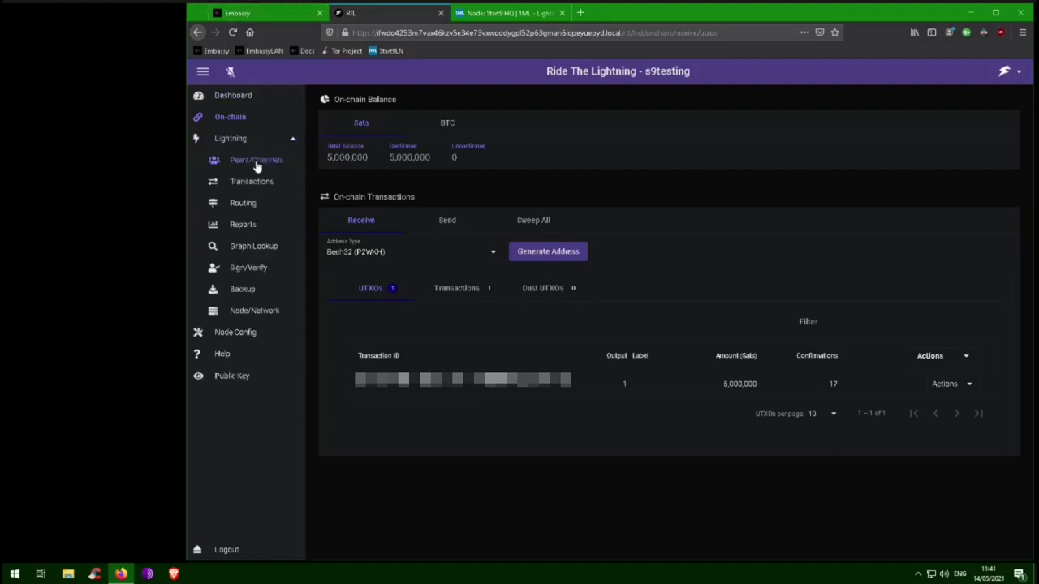
pyautogui.click(257, 162)
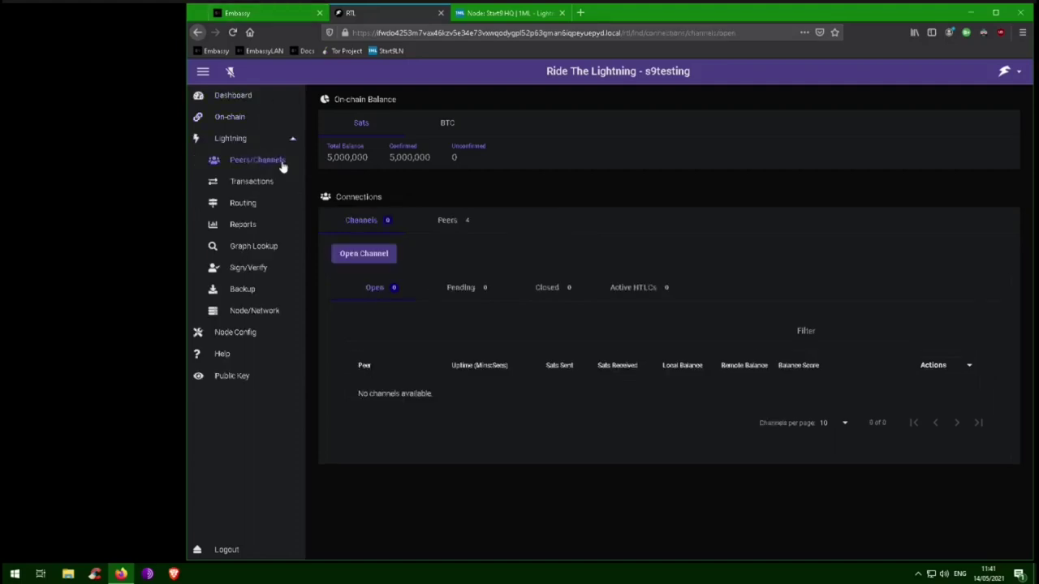
pyautogui.click(449, 221)
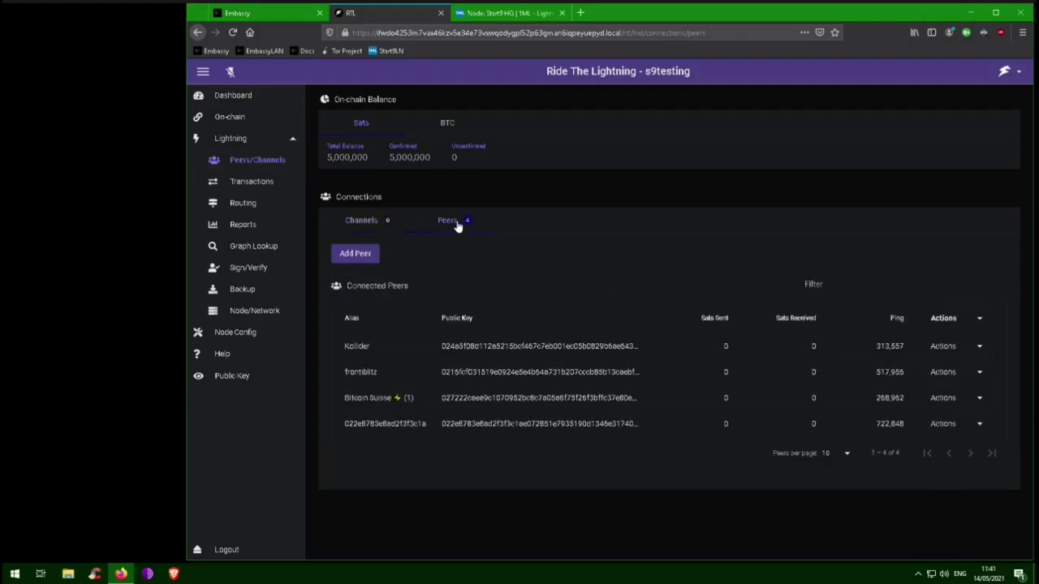
# Add a new peer by pasting the Start9 HQ node address and connecting
pyautogui.click(363, 256)
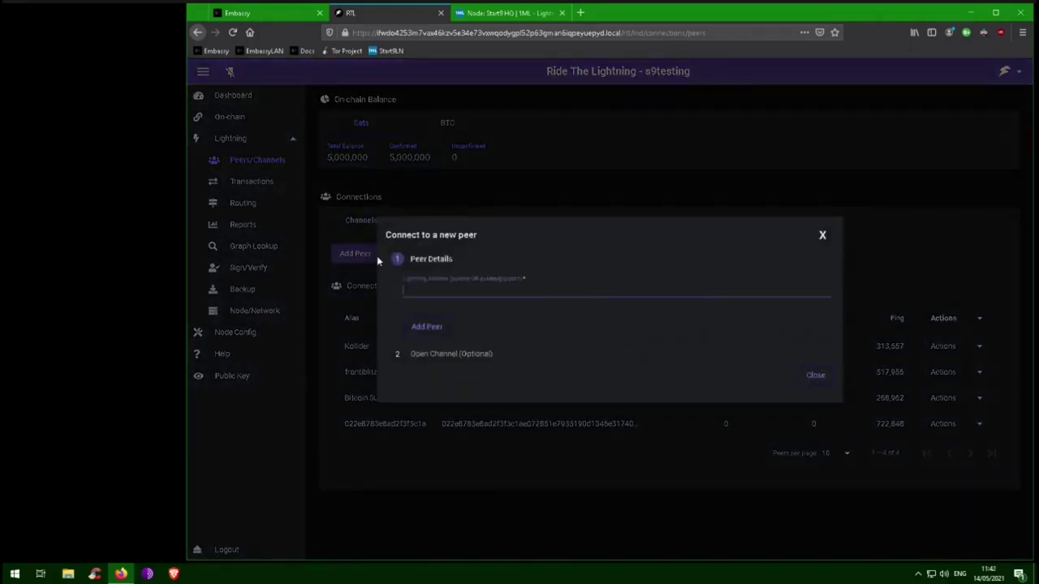
pyautogui.rightClick(467, 292)
pyautogui.click(509, 350)
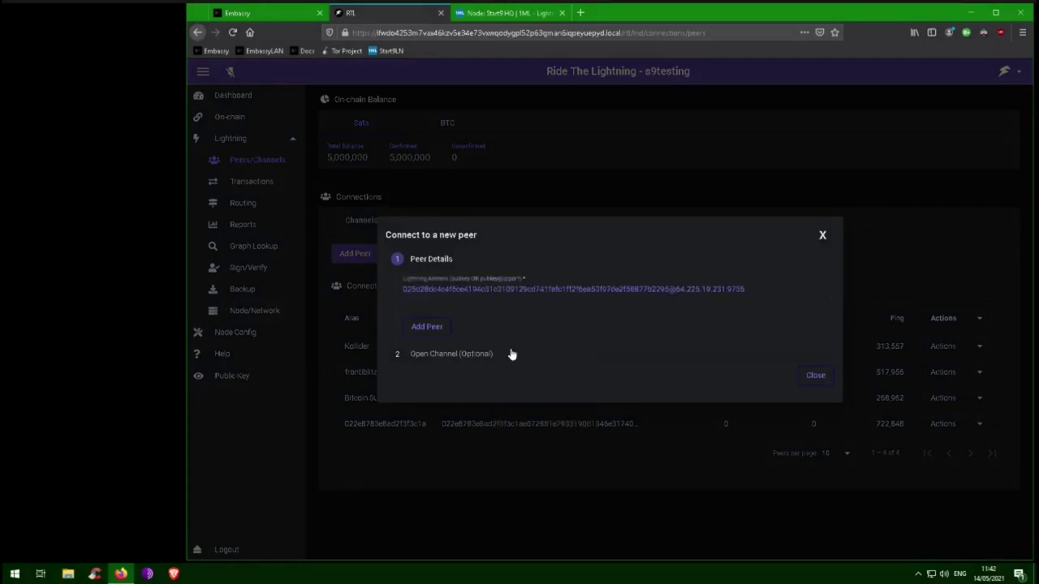
pyautogui.click(427, 329)
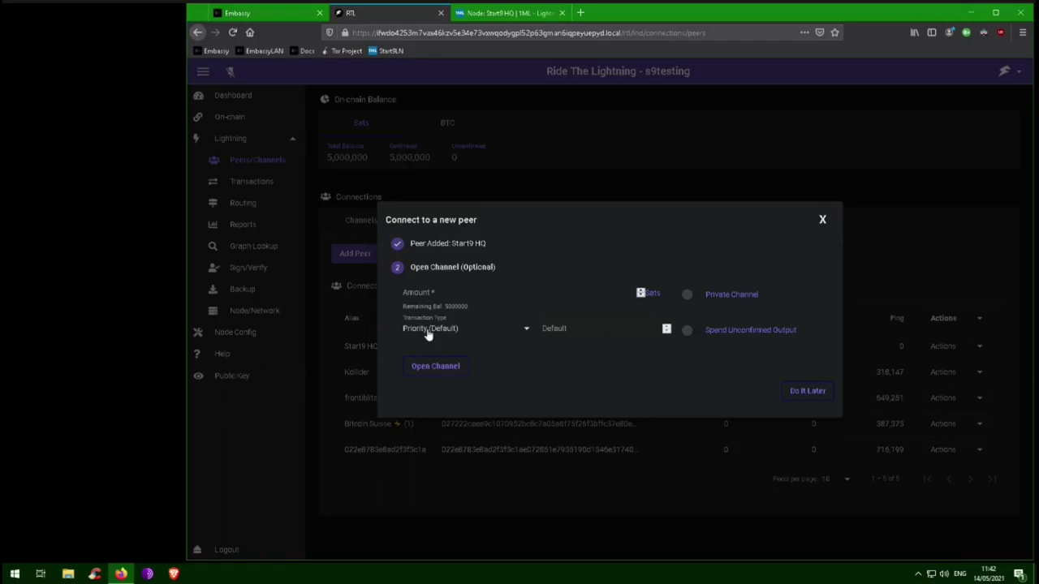
# Enter an amount of 2000000 sats, mark the channel private, and open it to Start9 HQ
pyautogui.click(475, 294)
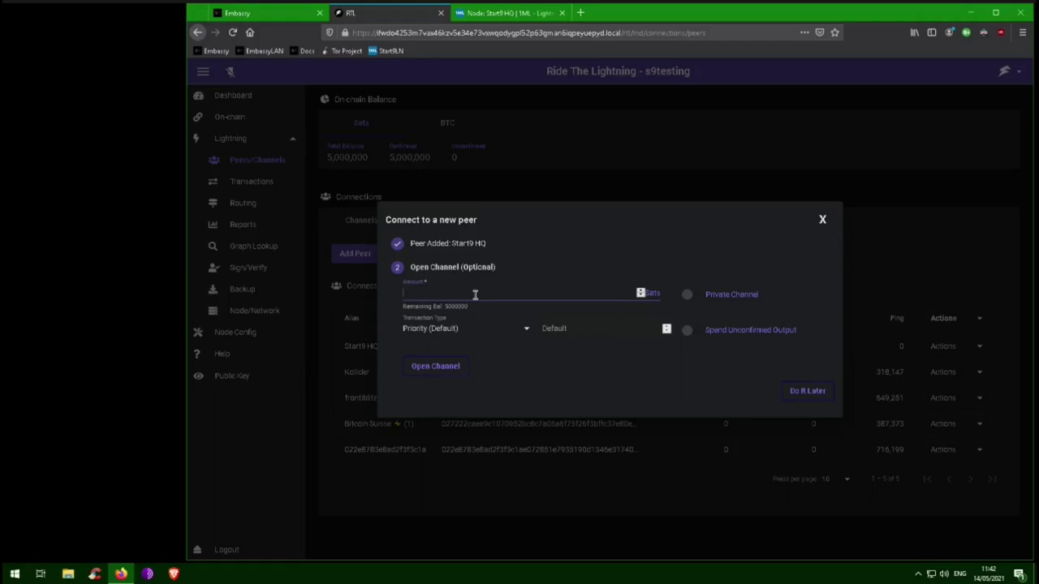
pyautogui.write('2000000')
pyautogui.click(690, 296)
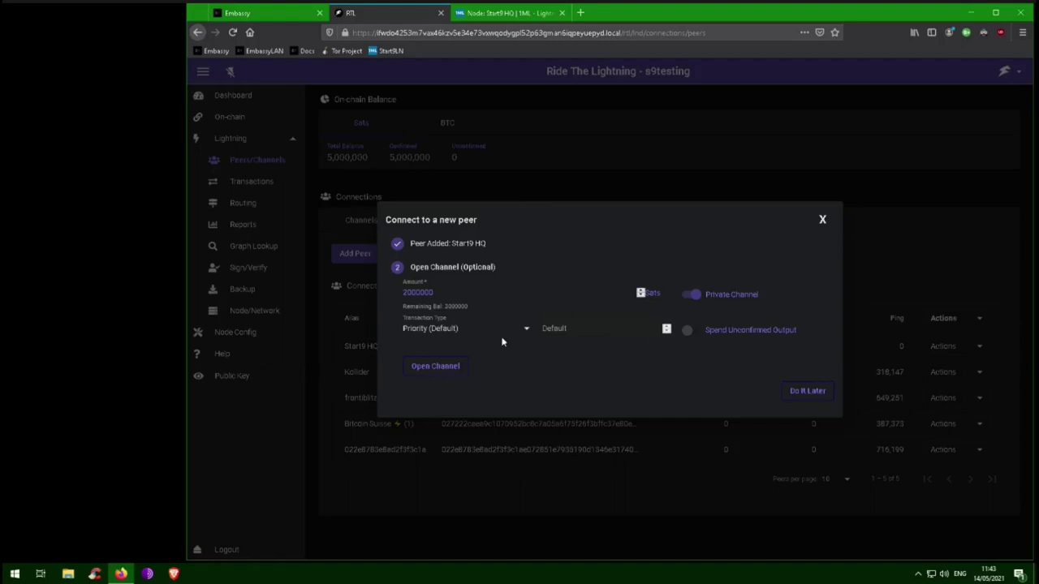
pyautogui.click(433, 370)
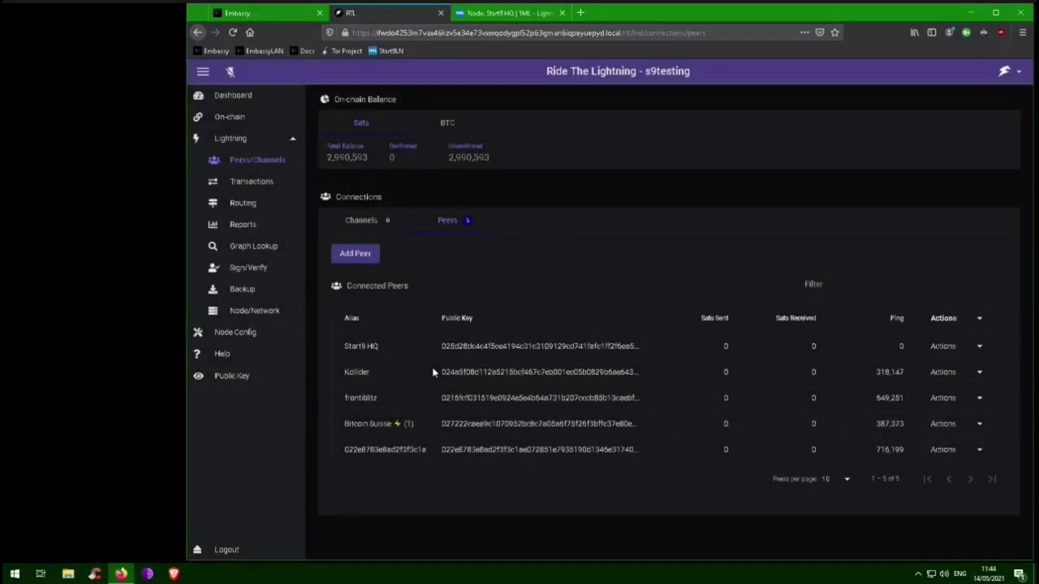
# Check the Channels > Pending tab and expand Pending Open (1) to see the Start9 HQ channel
pyautogui.doubleClick(355, 229)
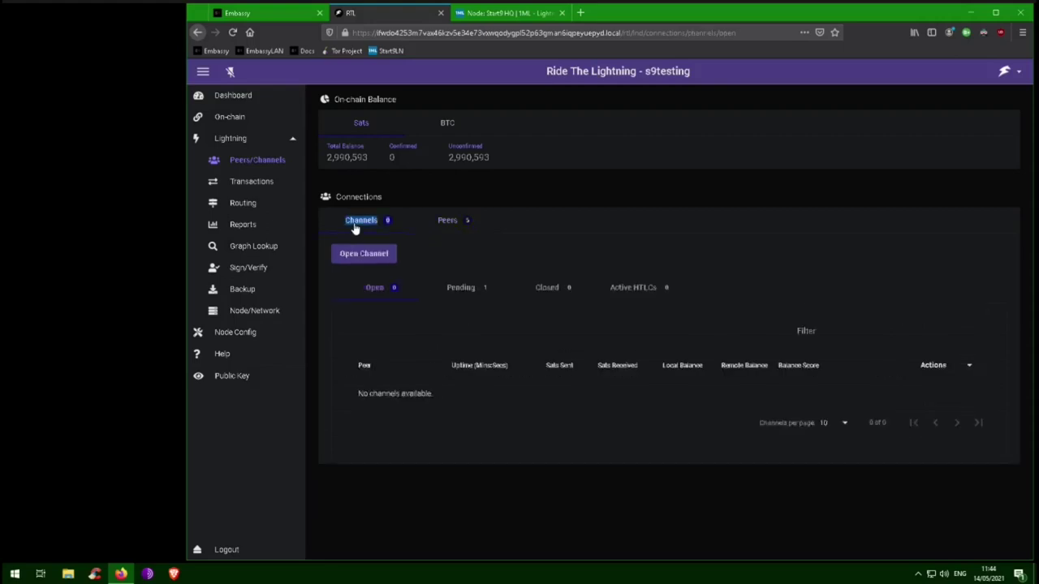
pyautogui.doubleClick(464, 301)
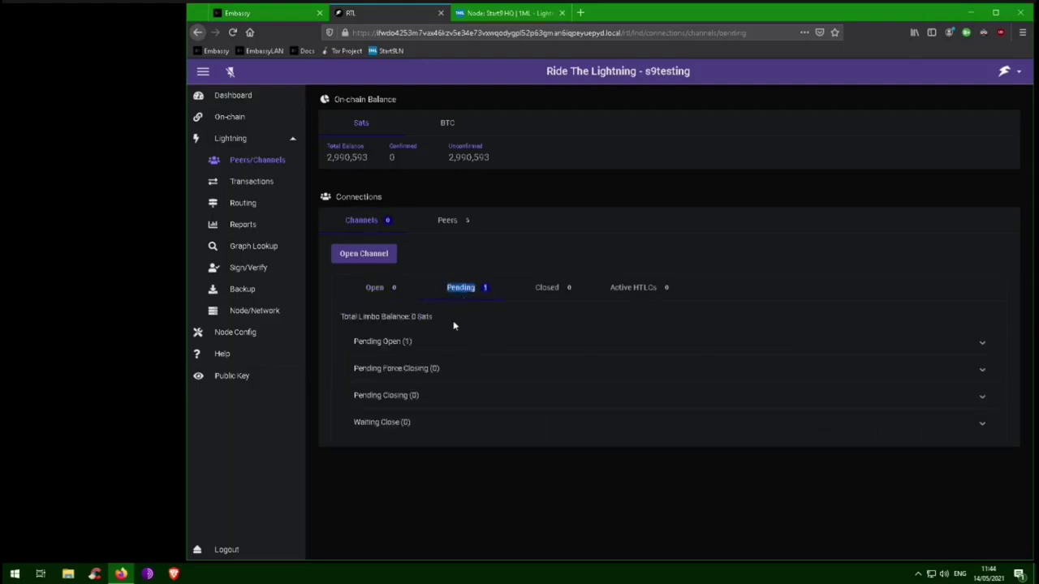
pyautogui.click(445, 344)
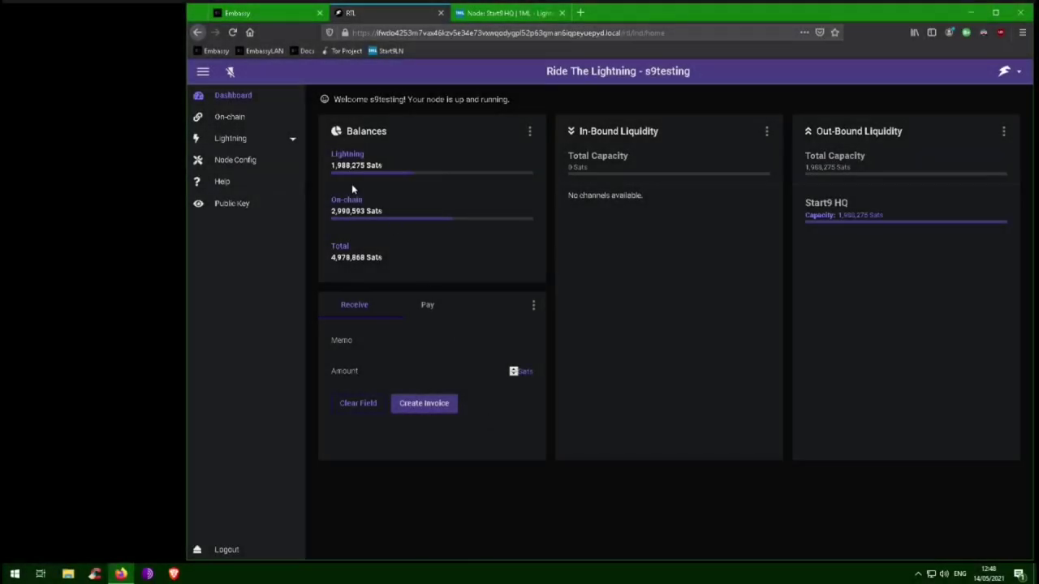
# Go to Lightning > Peers/Channels to see the open Start9 HQ channel with 1,988,275 sats local balance
pyautogui.click(254, 141)
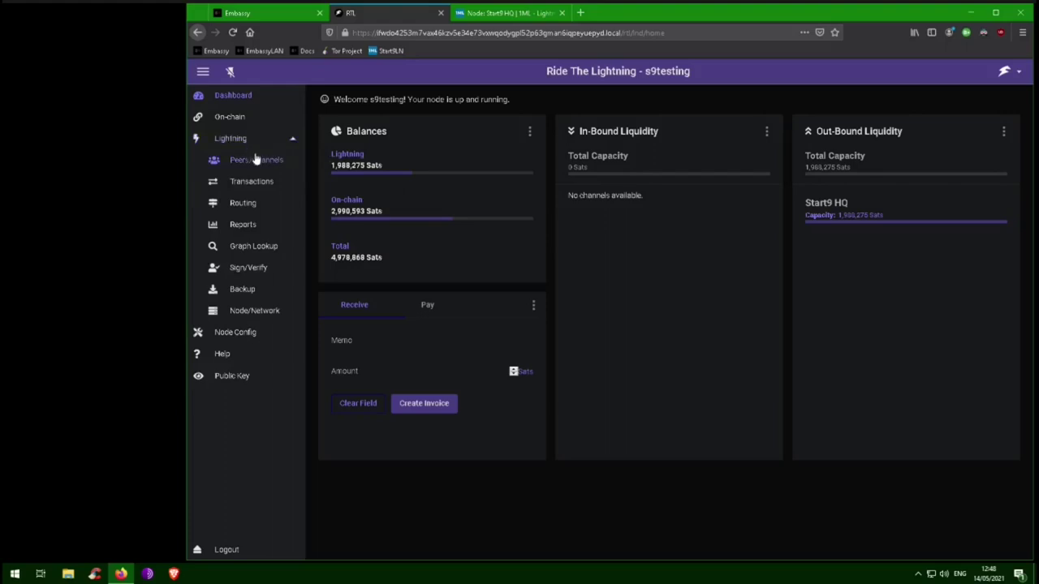
pyautogui.click(255, 160)
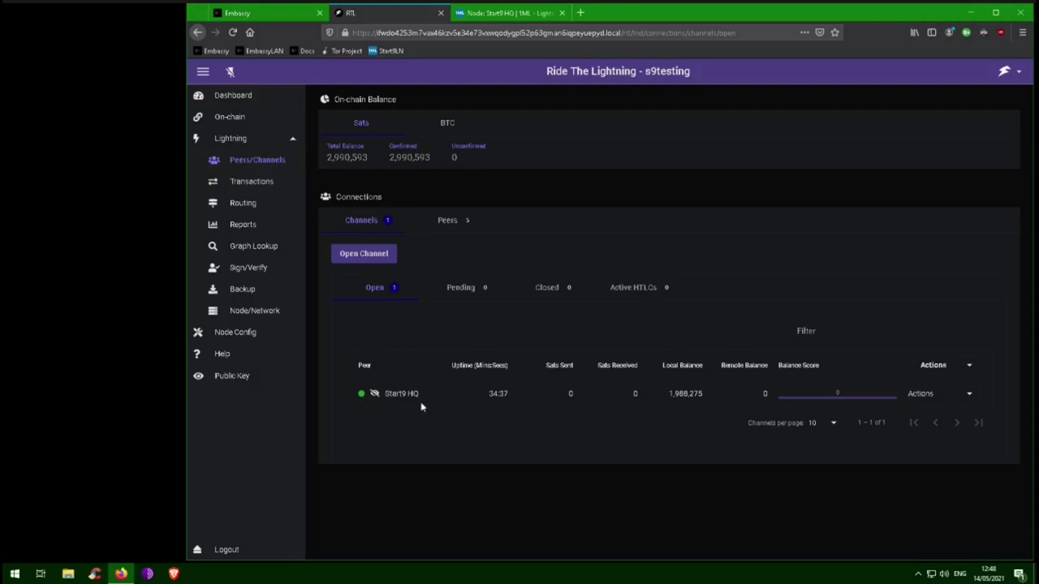
# Go back to the Ride the Lightning node dashboard
pyautogui.click(248, 105)
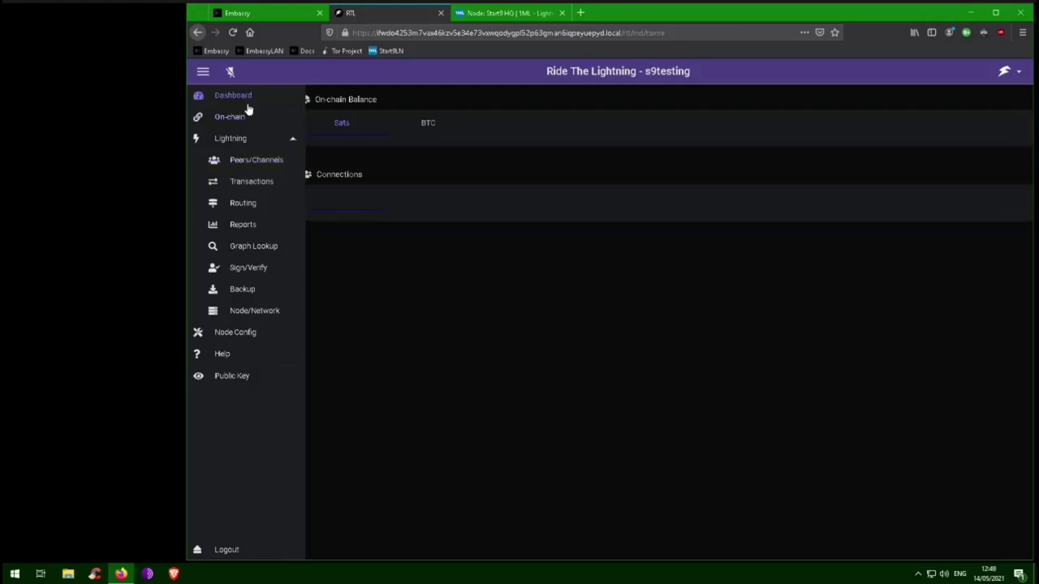